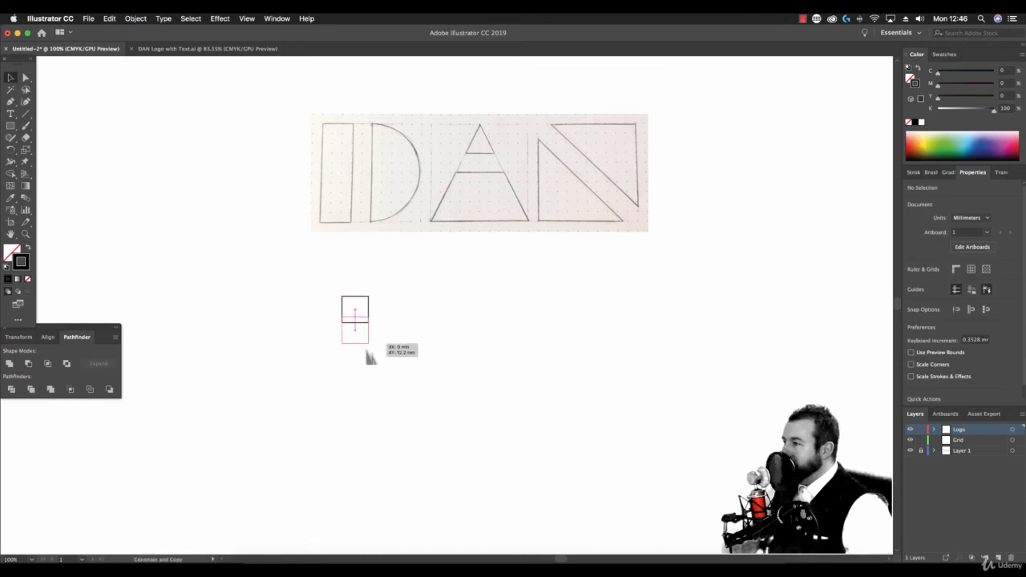
Step: Duplicate the square downward into a vertical column of ten touching squares and group the column
{"action": "left_click", "coordinate": [371, 301], "text": "shift"}
{"action": "left_click_drag", "start_coordinate": [363, 298], "coordinate": [362, 351]}
{"action": "left_click_drag", "start_coordinate": [379, 340], "coordinate": [362, 402]}
{"action": "scroll", "coordinate": [385, 392], "scroll_direction": "down", "scroll_amount": 3}
{"action": "left_click_drag", "start_coordinate": [378, 482], "coordinate": [363, 501]}
{"action": "left_click_drag", "start_coordinate": [469, 527], "coordinate": [297, 245]}
{"action": "left_click", "coordinate": [135, 17]}
{"action": "left_click", "coordinate": [140, 53]}
{"action": "left_click", "coordinate": [992, 307]}
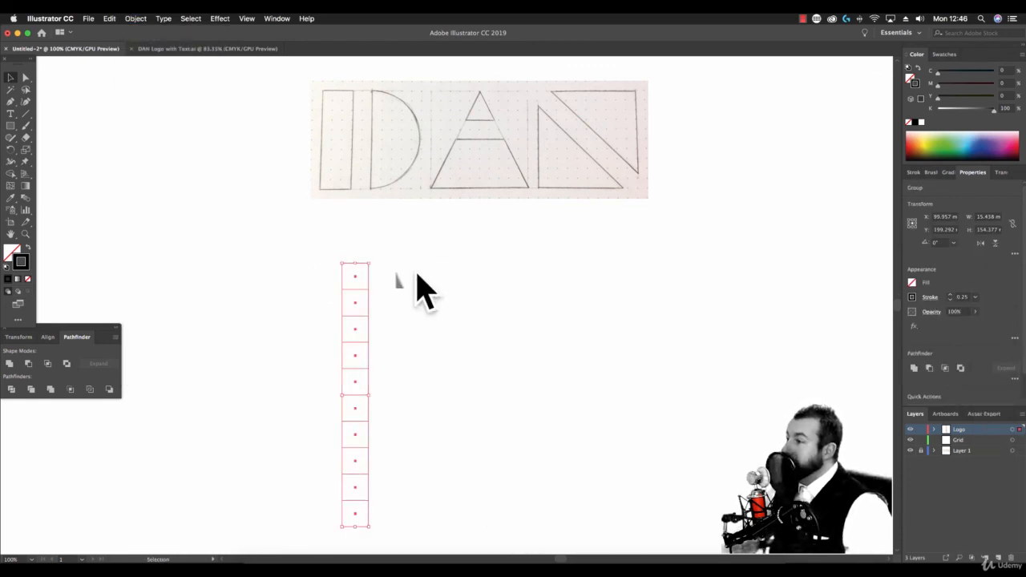
Step: Duplicate the grouped column sideways into a ten-by-ten grid and scale the grid down to about 111.74 mm square
{"action": "mouse_move", "coordinate": [369, 262]}
{"action": "left_mouse_down"}
{"action": "mouse_move", "coordinate": [371, 339]}
{"action": "mouse_move", "coordinate": [356, 255]}
{"action": "mouse_move", "coordinate": [375, 255]}
{"action": "left_mouse_up"}
{"action": "left_click_drag", "start_coordinate": [375, 255], "coordinate": [413, 255]}
{"action": "left_click_drag", "start_coordinate": [413, 254], "coordinate": [432, 254]}
{"action": "left_click_drag", "start_coordinate": [507, 421], "coordinate": [304, 238]}
{"action": "left_click_drag", "start_coordinate": [361, 255], "coordinate": [457, 266]}
Step: Group all the columns of the ten-by-ten grid into a single object
{"action": "left_click_drag", "start_coordinate": [606, 472], "coordinate": [258, 107]}
{"action": "left_click", "coordinate": [136, 18]}
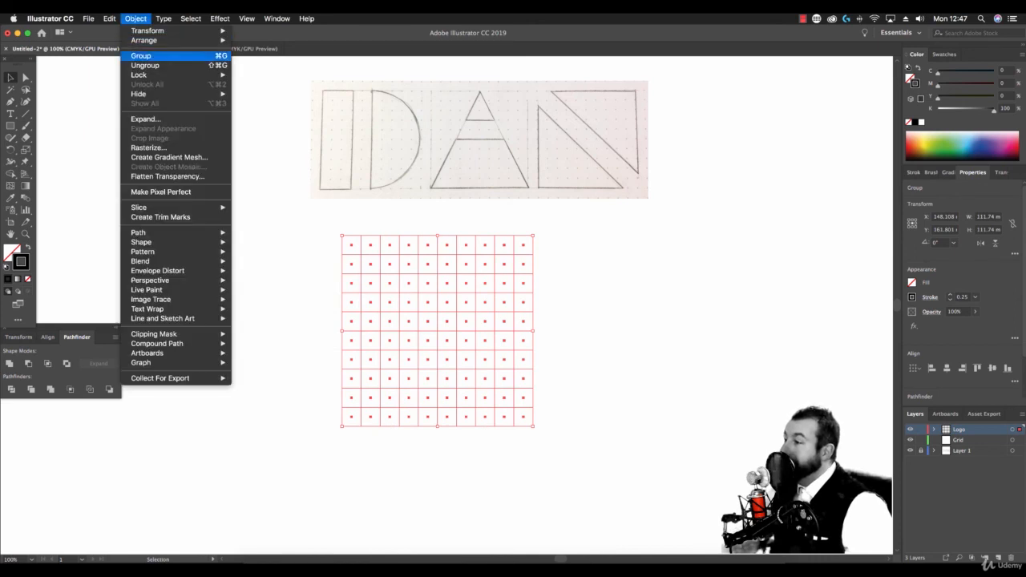
{"action": "left_click", "coordinate": [152, 57]}
Step: Move the grouped grid from the Logo layer to the Grid layer, placed below the sketch, and lock that layer
{"action": "left_click", "coordinate": [109, 18]}
{"action": "left_click", "coordinate": [113, 56]}
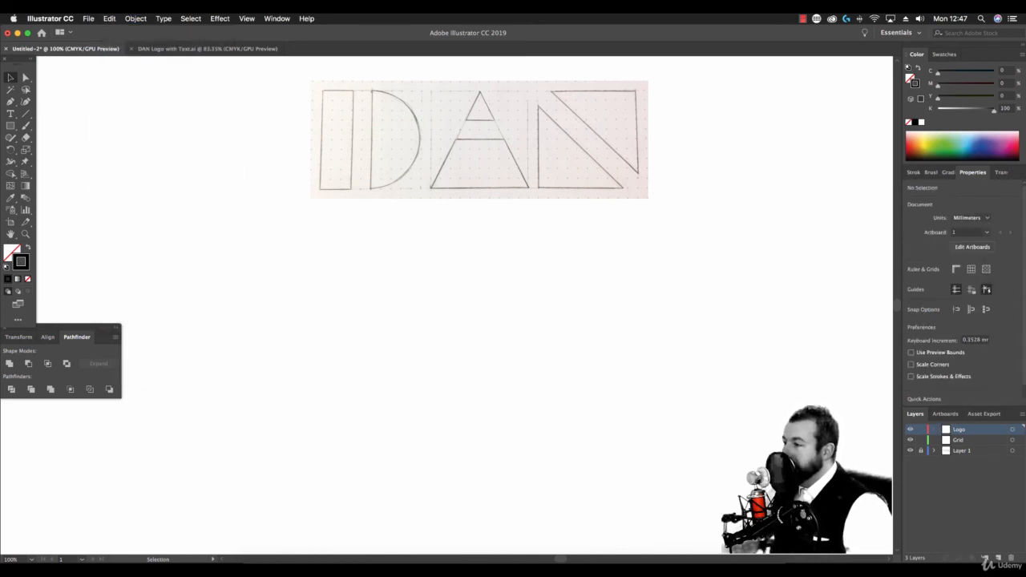
{"action": "left_click", "coordinate": [958, 440]}
{"action": "key", "text": "super+v"}
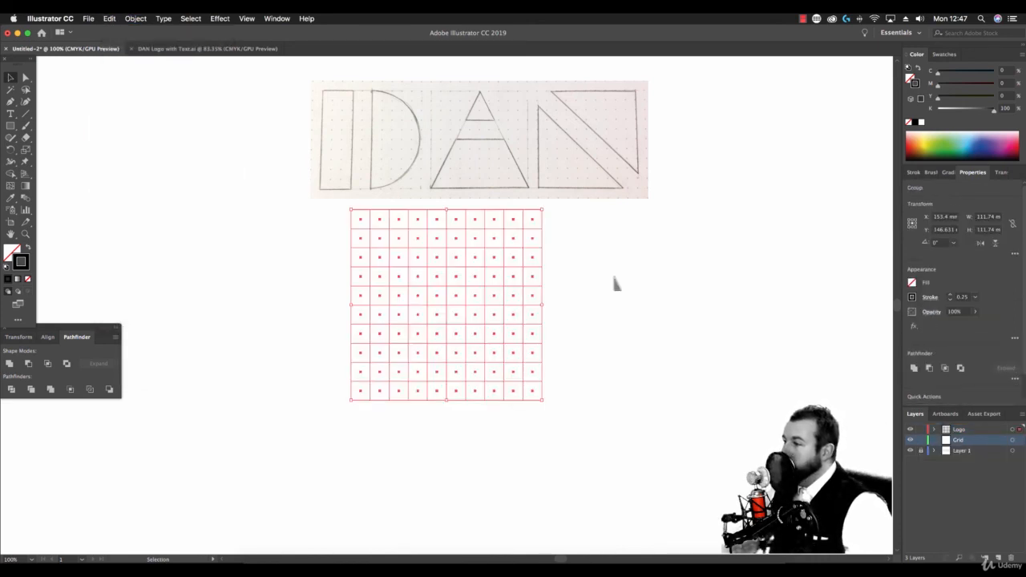
{"action": "key", "text": "super+x"}
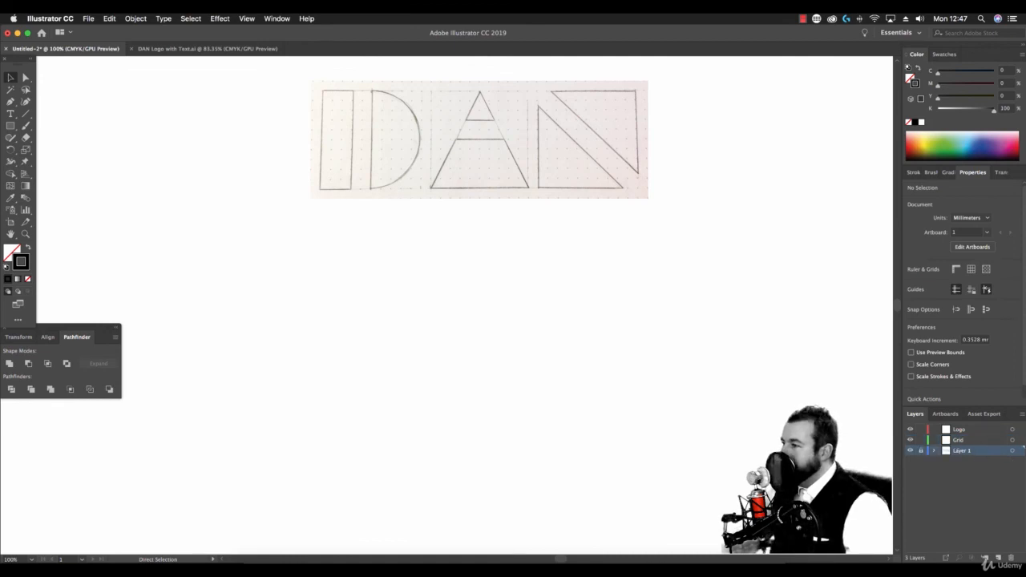
{"action": "key", "text": "super+v"}
{"action": "left_click_drag", "start_coordinate": [525, 278], "coordinate": [516, 343]}
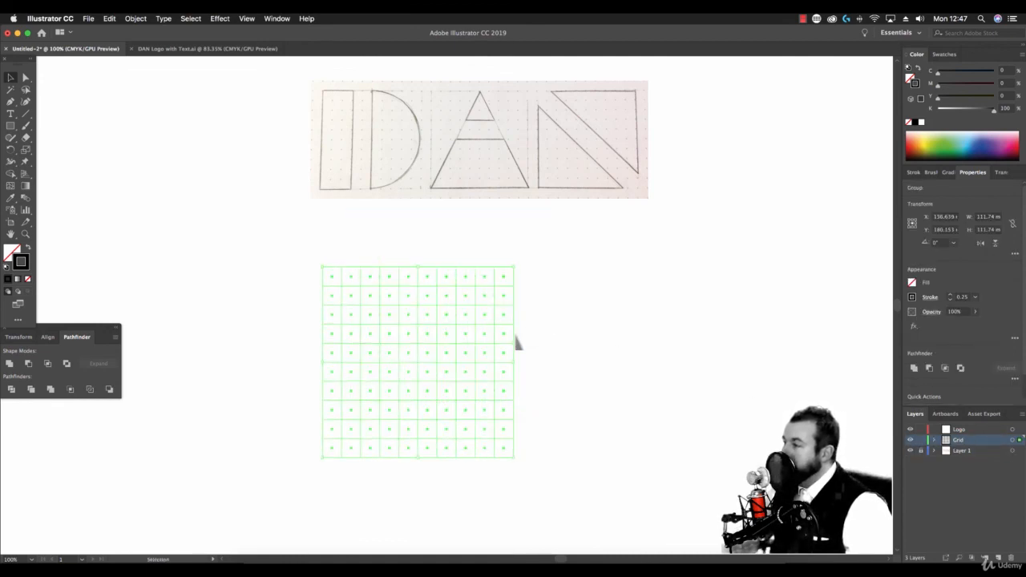
{"action": "left_click", "coordinate": [734, 413]}
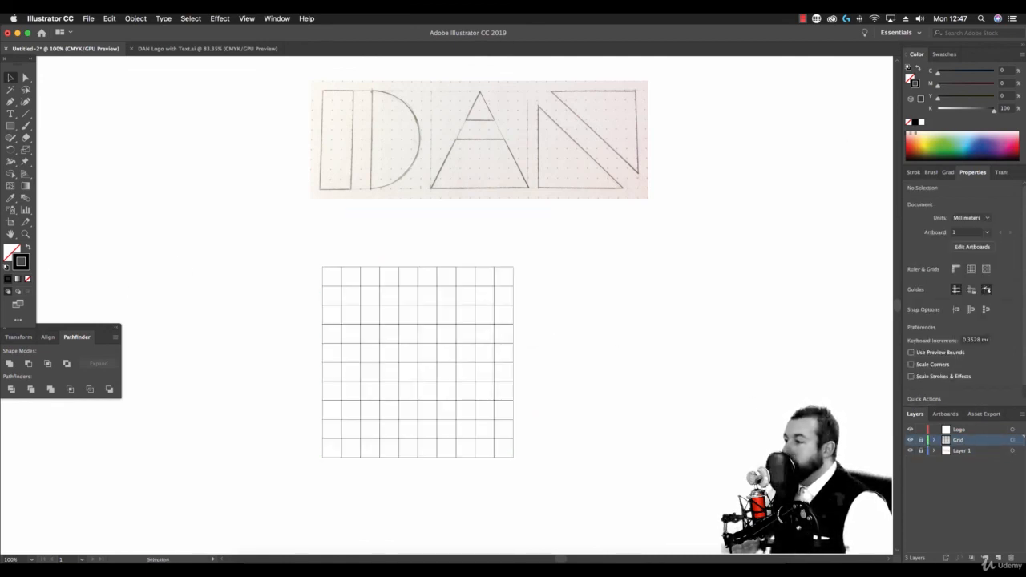
Step: On the Logo layer, draw a black rectangle without stroke over the grid's three leftmost columns at full height
{"action": "key", "text": "slash"}
{"action": "left_click", "coordinate": [916, 123]}
{"action": "left_click", "coordinate": [11, 126]}
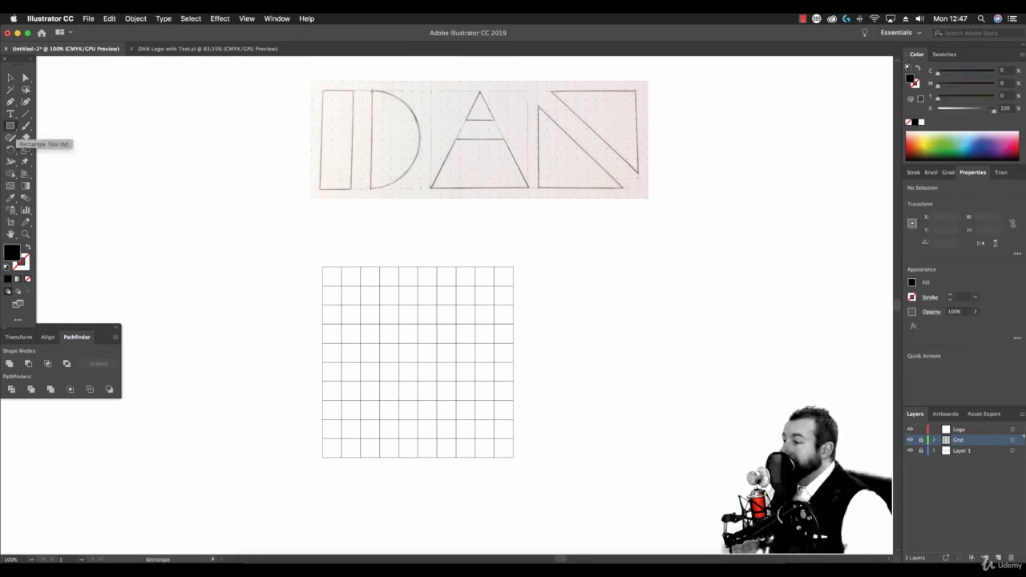
{"action": "key", "text": "v"}
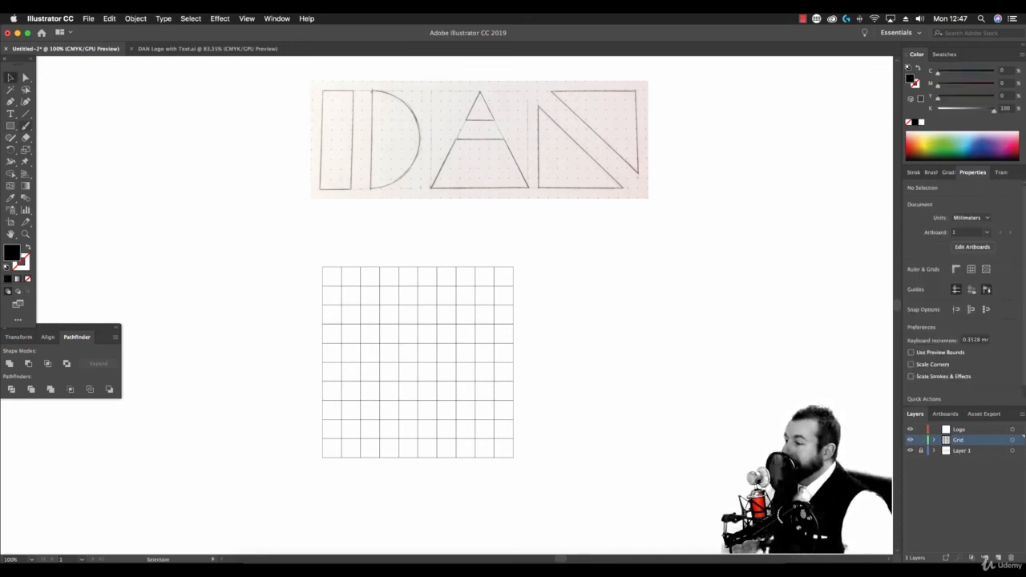
{"action": "key", "text": "m"}
{"action": "left_click", "coordinate": [959, 429]}
{"action": "mouse_move", "coordinate": [323, 266]}
{"action": "left_mouse_down"}
{"action": "mouse_move", "coordinate": [406, 485]}
{"action": "mouse_move", "coordinate": [379, 458]}
{"action": "left_mouse_up"}
{"action": "left_click", "coordinate": [11, 78]}
{"action": "left_click", "coordinate": [104, 146]}
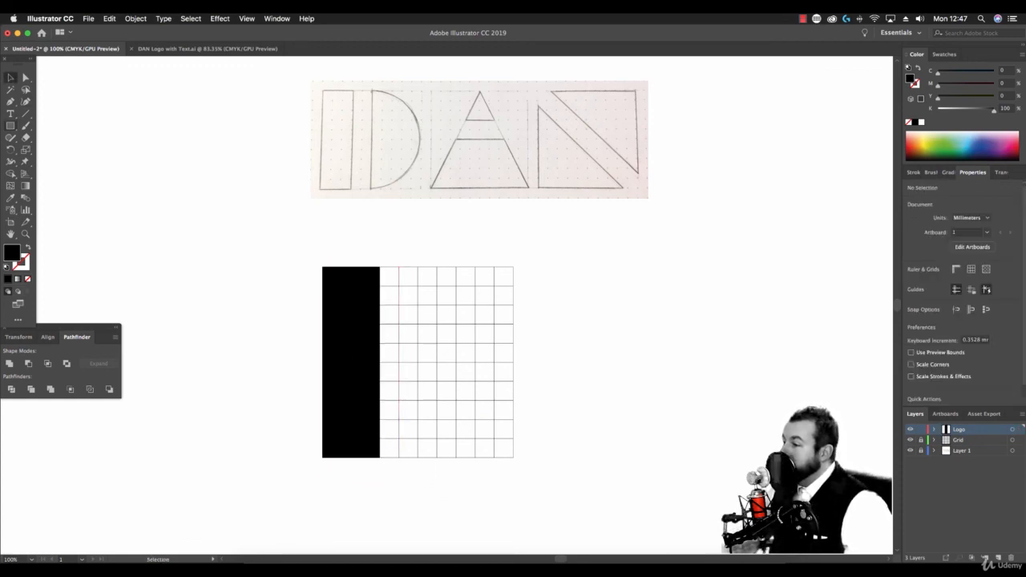
Step: Draw a black circle spanning the full width and height of the grid
{"action": "left_click_drag", "start_coordinate": [11, 126], "coordinate": [60, 150]}
{"action": "left_click_drag", "start_coordinate": [327, 266], "coordinate": [518, 415]}
{"action": "left_click", "coordinate": [10, 77]}
{"action": "left_click", "coordinate": [88, 112]}
Step: Draw a tall rectangle over the circle's left half and subtract it, leaving the right half-circle for the letter D
{"action": "left_click_drag", "start_coordinate": [11, 126], "coordinate": [60, 126]}
{"action": "left_click_drag", "start_coordinate": [314, 233], "coordinate": [416, 485]}
{"action": "left_click", "coordinate": [10, 77]}
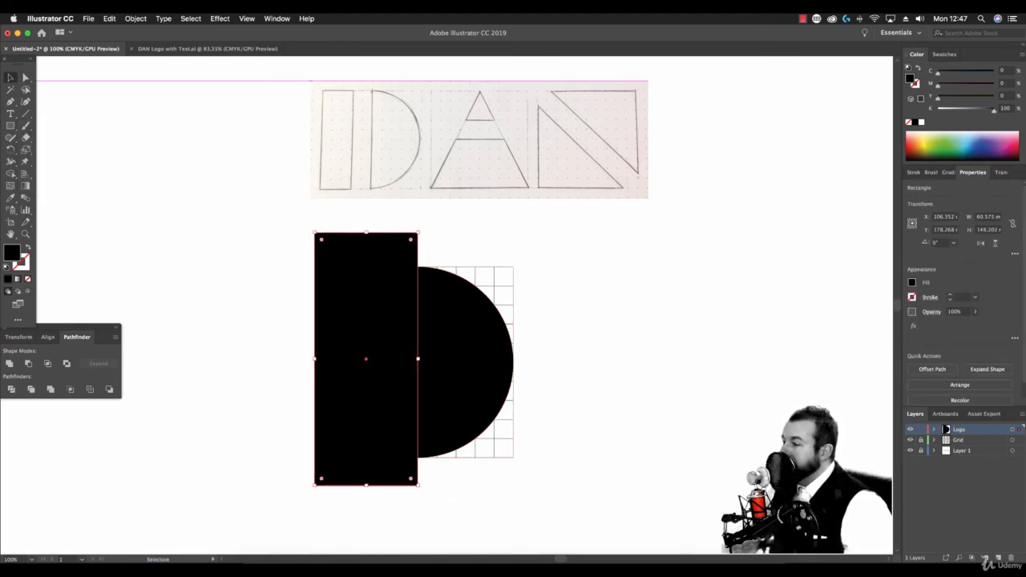
{"action": "key", "text": "super+a"}
{"action": "left_click", "coordinate": [28, 363]}
{"action": "left_click", "coordinate": [269, 281]}
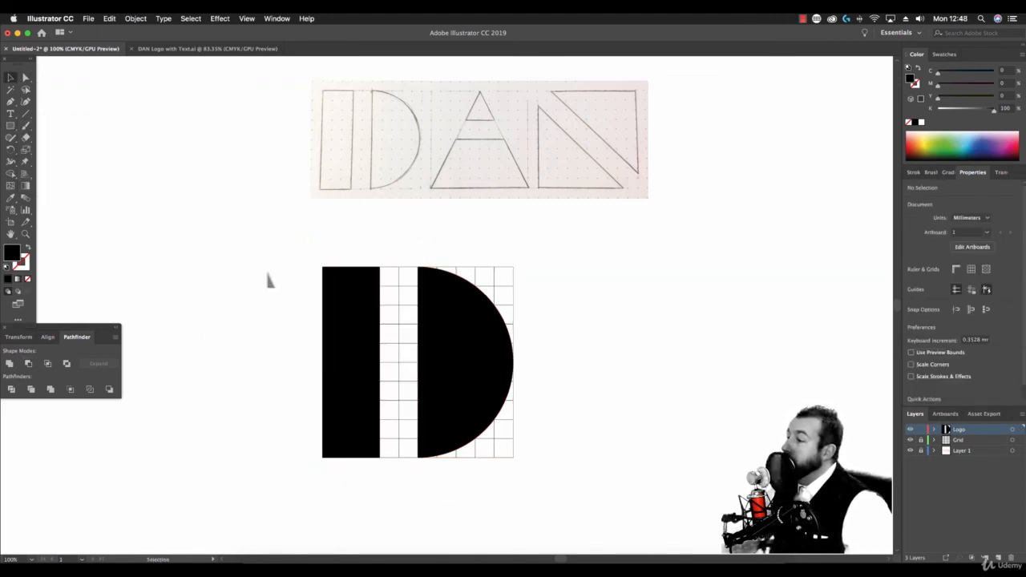
Step: Move the letter D with its grid to the left and duplicate the grid twice to the right, edge to edge
{"action": "left_click_drag", "start_coordinate": [638, 472], "coordinate": [182, 229]}
{"action": "left_click_drag", "start_coordinate": [422, 268], "coordinate": [240, 260]}
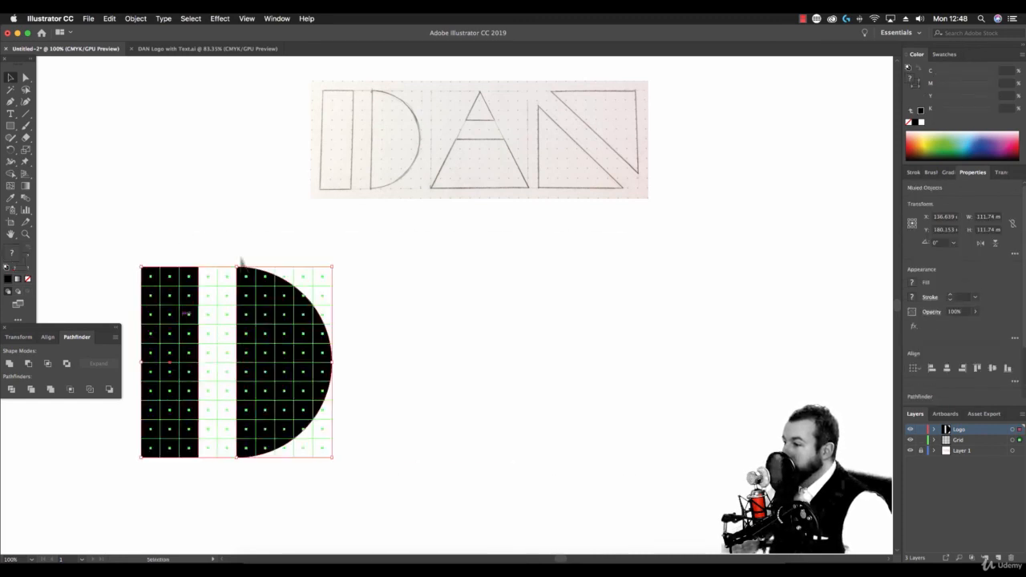
{"action": "left_click", "coordinate": [336, 284]}
{"action": "left_click_drag", "start_coordinate": [332, 292], "coordinate": [522, 301]}
{"action": "left_click_drag", "start_coordinate": [503, 296], "coordinate": [693, 309]}
{"action": "left_click", "coordinate": [388, 246]}
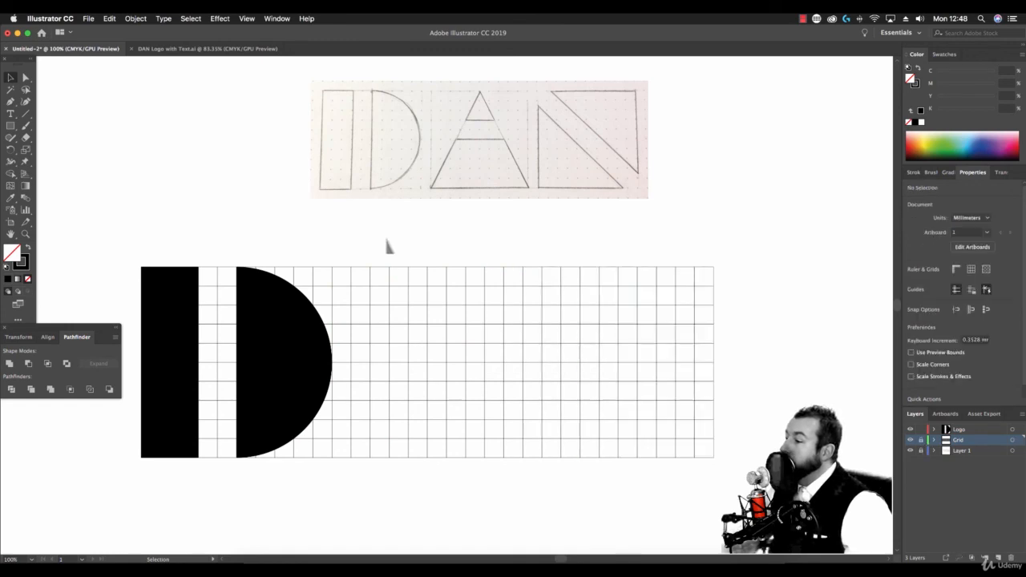
Step: On the Logo layer, draw a closed triangle with the Pen tool spanning the middle grid's base and peaking at its top centre
{"action": "left_click", "coordinate": [13, 102]}
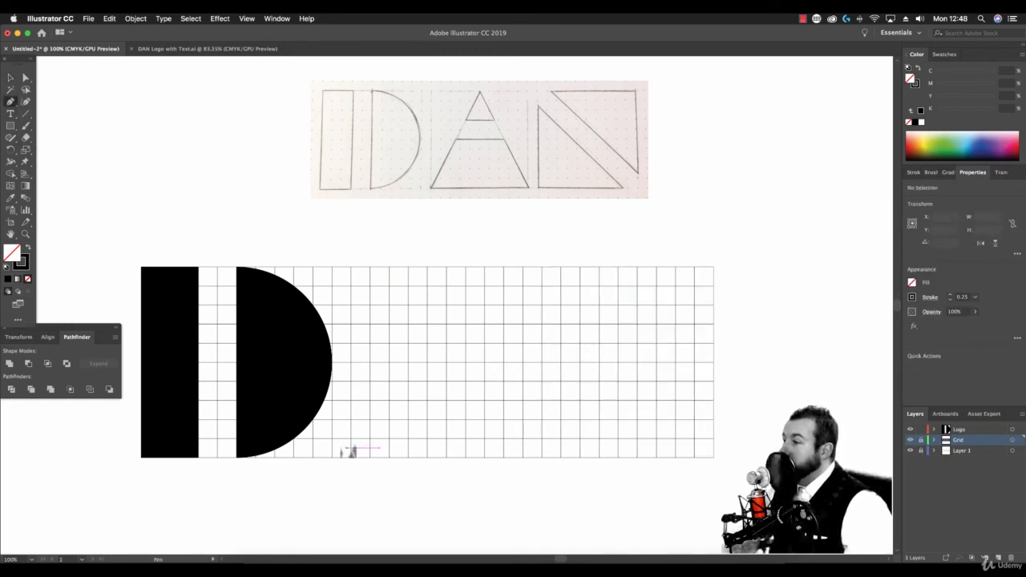
{"action": "left_click", "coordinate": [955, 429]}
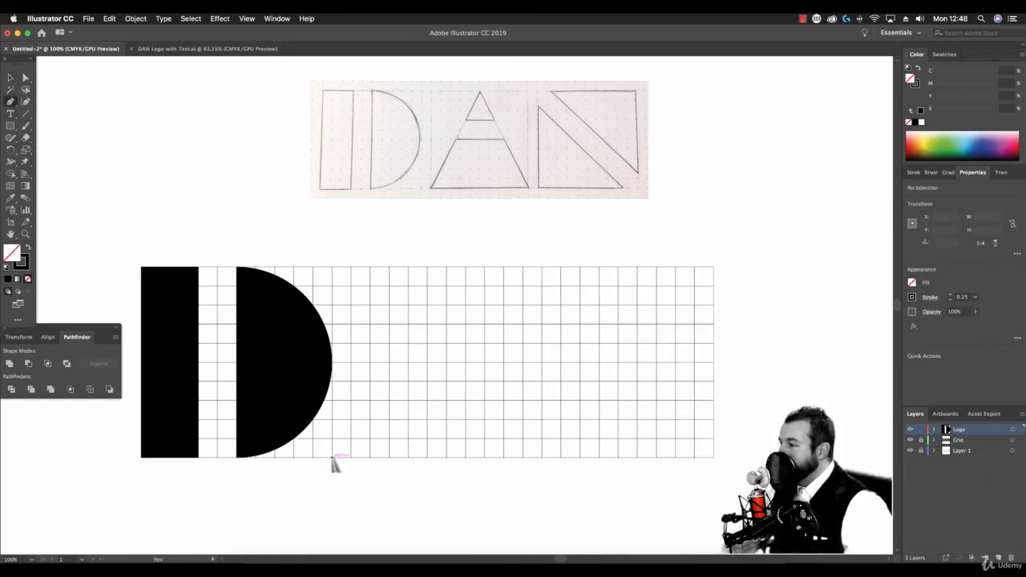
{"action": "left_click", "coordinate": [332, 457]}
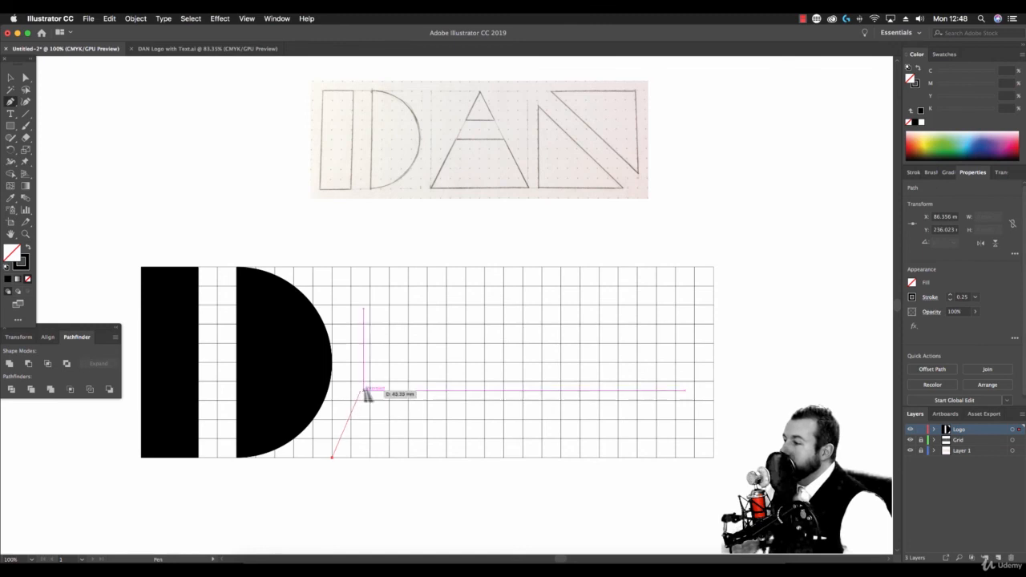
{"action": "left_click", "coordinate": [426, 267]}
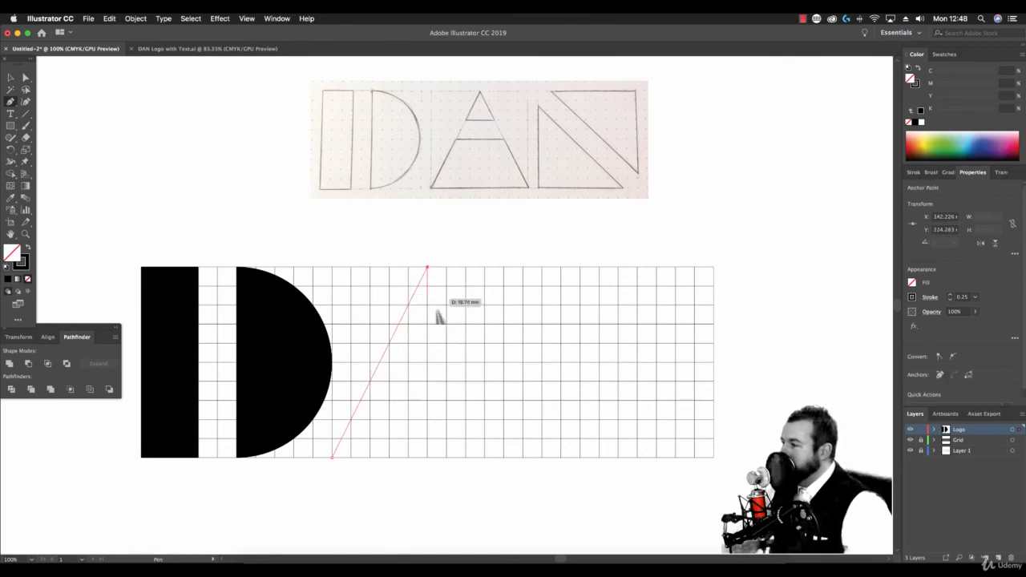
{"action": "left_click", "coordinate": [523, 457]}
{"action": "left_click", "coordinate": [332, 456]}
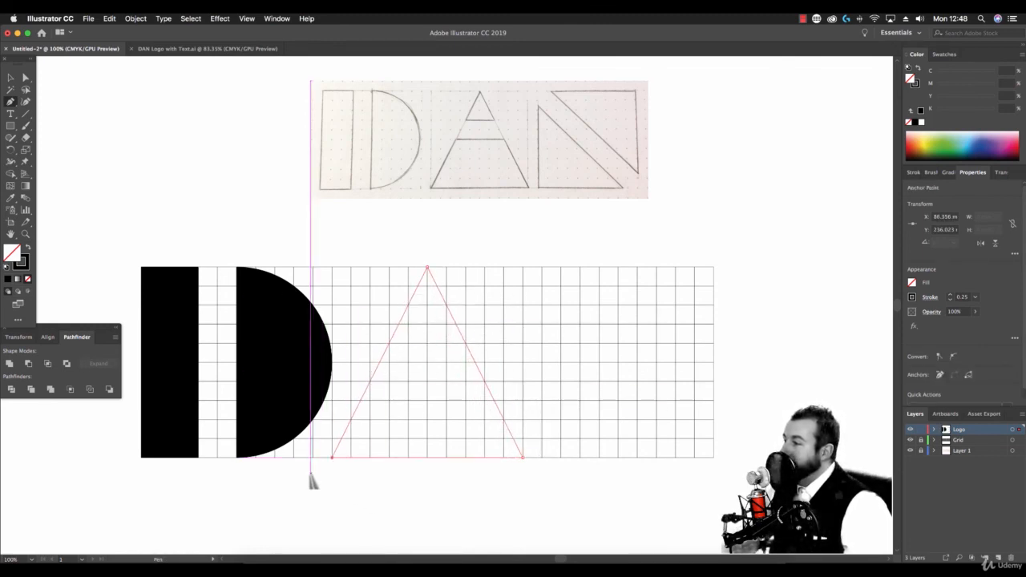
Step: Give the triangle a black fill and no stroke
{"action": "left_click", "coordinate": [7, 278]}
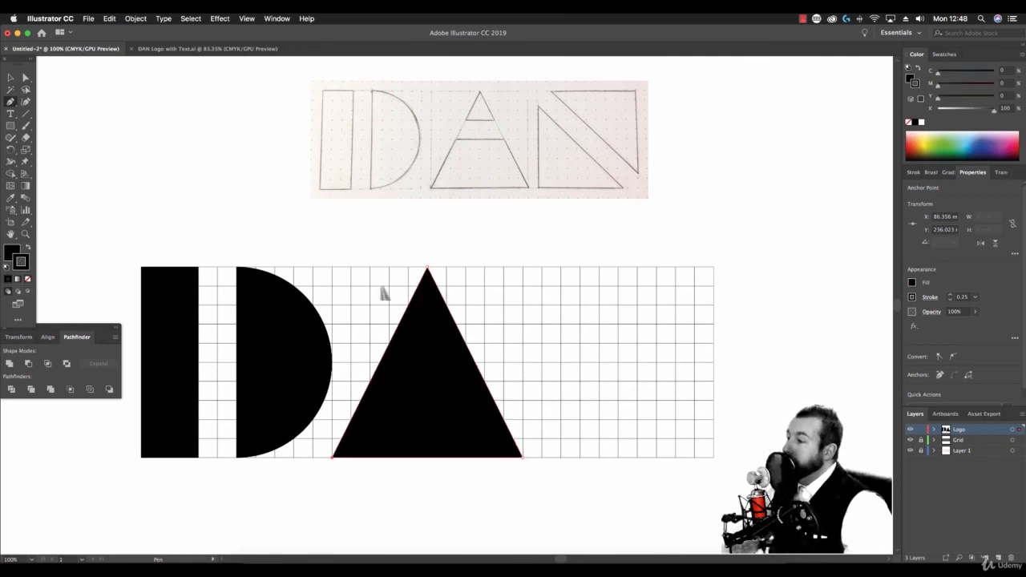
{"action": "key", "text": "slash"}
{"action": "left_click", "coordinate": [158, 153]}
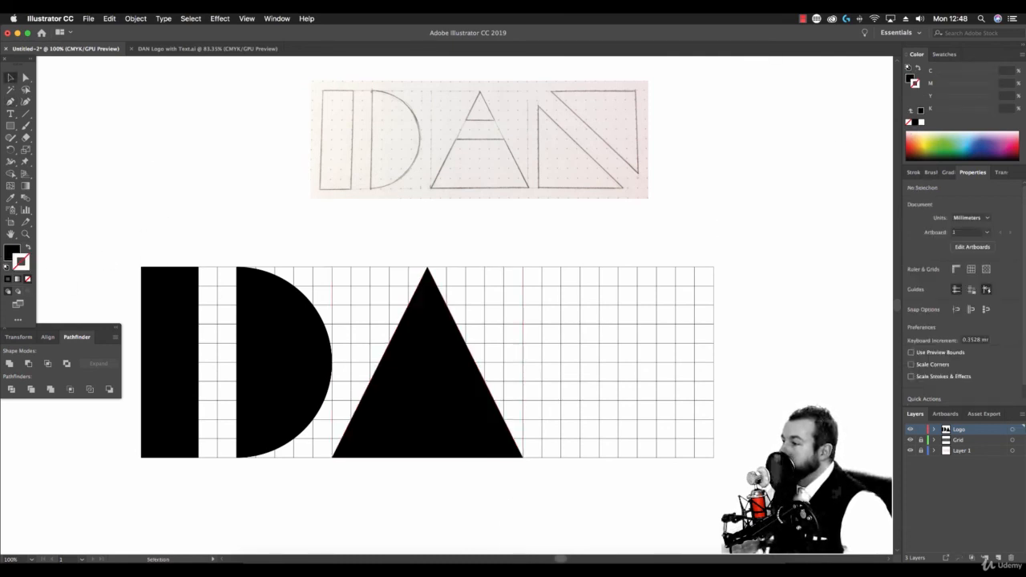
Step: Draw a horizontal bar two grid cells high across the triangle, three cells below its apex, and subtract it from the triangle
{"action": "left_click_drag", "start_coordinate": [562, 557], "coordinate": [554, 557]}
{"action": "key", "text": "m"}
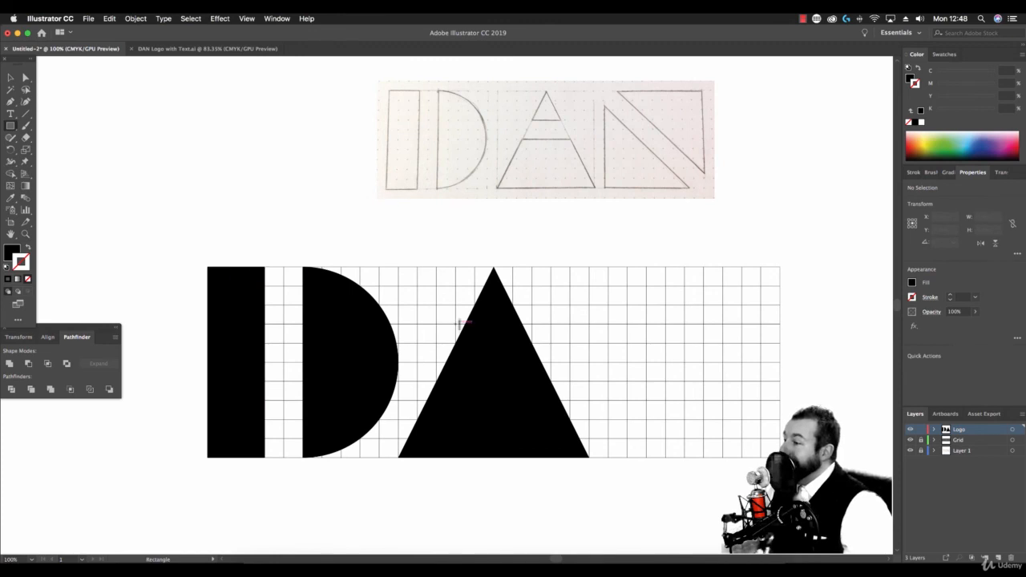
{"action": "left_click_drag", "start_coordinate": [517, 351], "coordinate": [589, 361]}
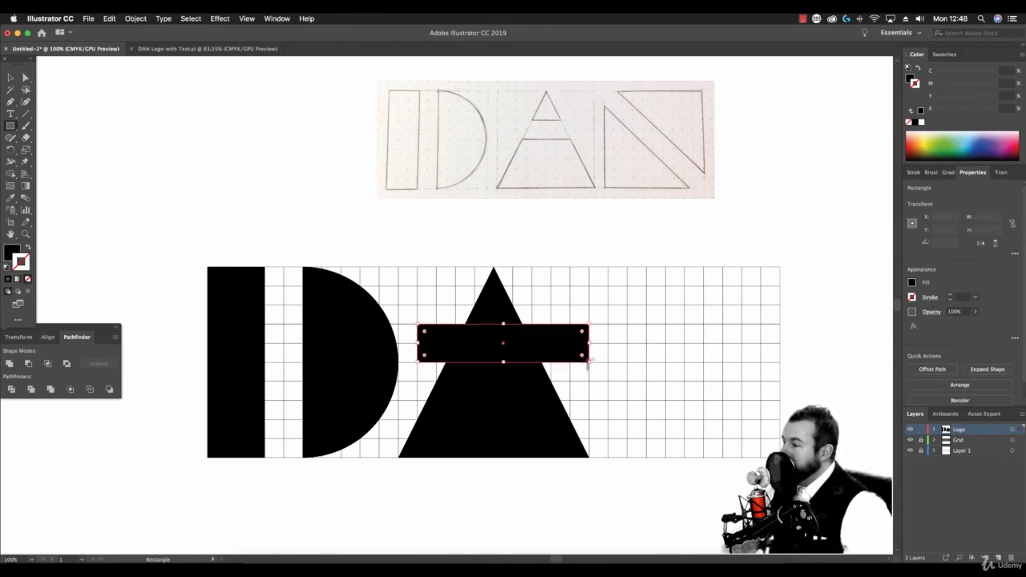
{"action": "left_click", "coordinate": [10, 79]}
{"action": "left_click", "coordinate": [457, 393], "text": "shift"}
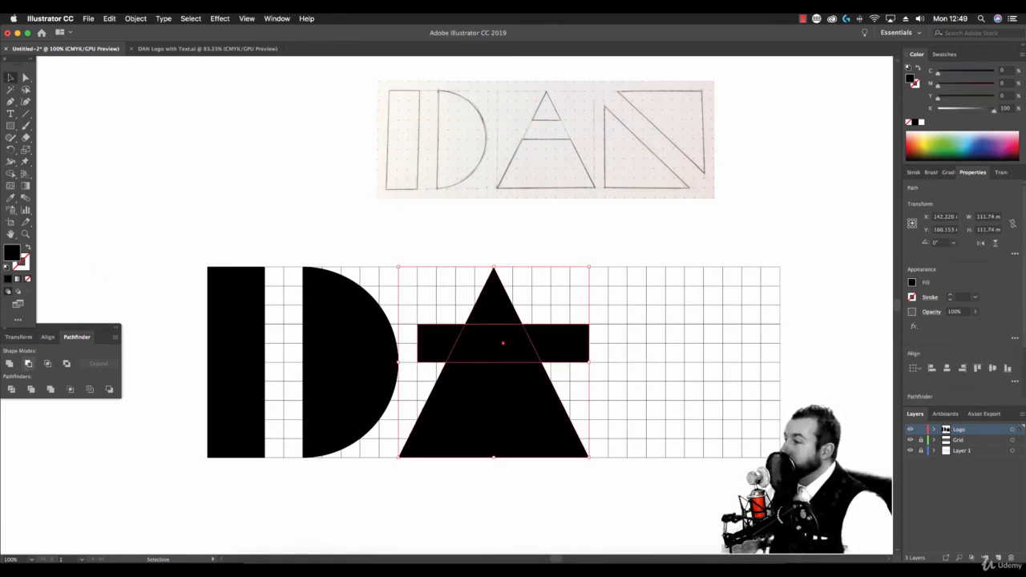
{"action": "left_click", "coordinate": [29, 364]}
{"action": "left_click", "coordinate": [189, 129]}
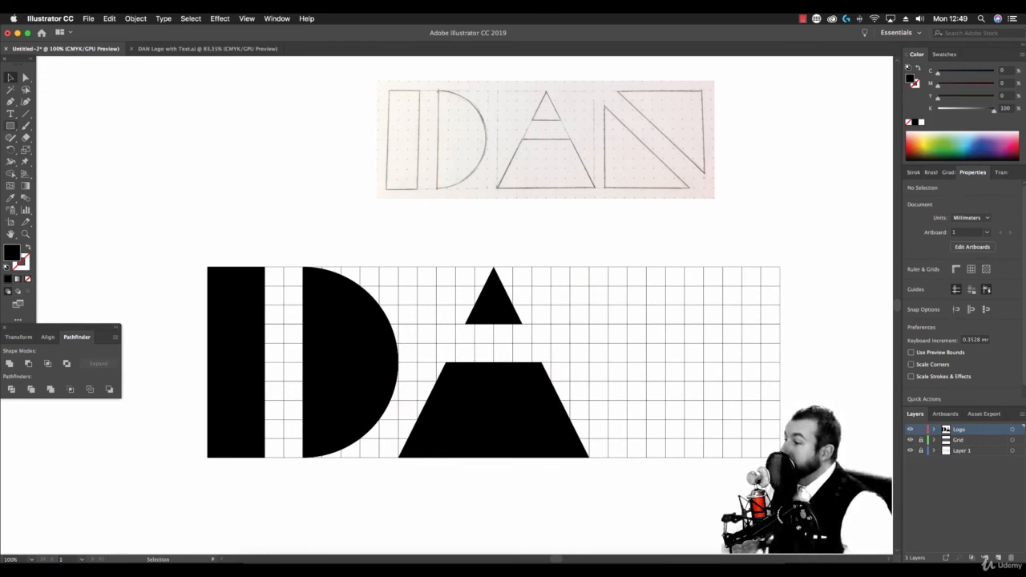
Step: Draw a black square about 111.74 mm wide that fills the third grid for the letter N
{"action": "key", "text": "m"}
{"action": "mouse_move", "coordinate": [596, 455]}
{"action": "left_mouse_down"}
{"action": "mouse_move", "coordinate": [664, 275]}
{"action": "mouse_move", "coordinate": [779, 267]}
{"action": "left_mouse_up"}
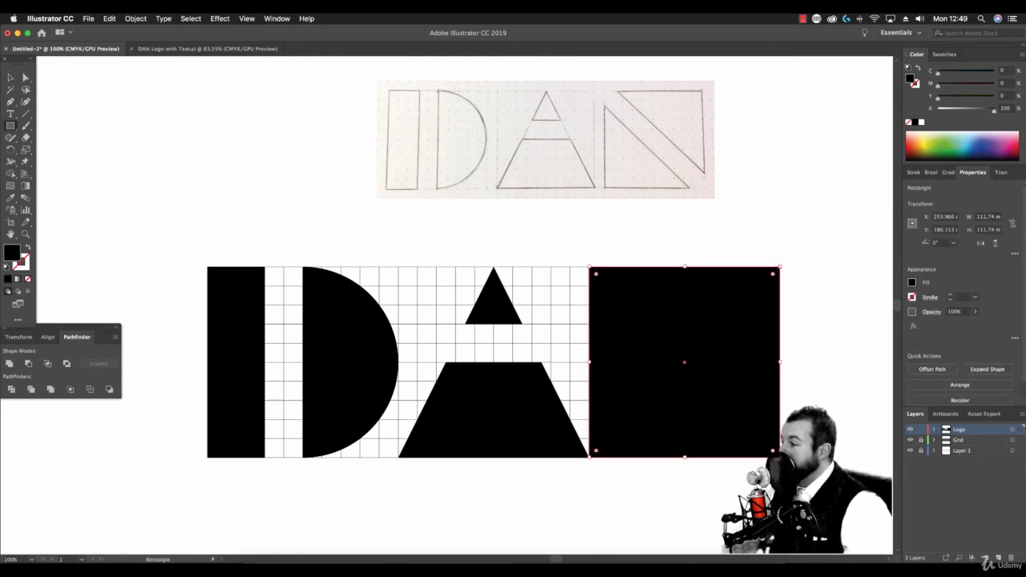
{"action": "left_click", "coordinate": [228, 164], "text": "super"}
Step: Draw a yellow-filled bar about 174 mm long and 22 mm high, and rotate it to 315° as a falling diagonal
{"action": "left_click_drag", "start_coordinate": [419, 324], "coordinate": [714, 362]}
{"action": "key", "text": "super+shift+a"}
{"action": "left_click", "coordinate": [705, 351]}
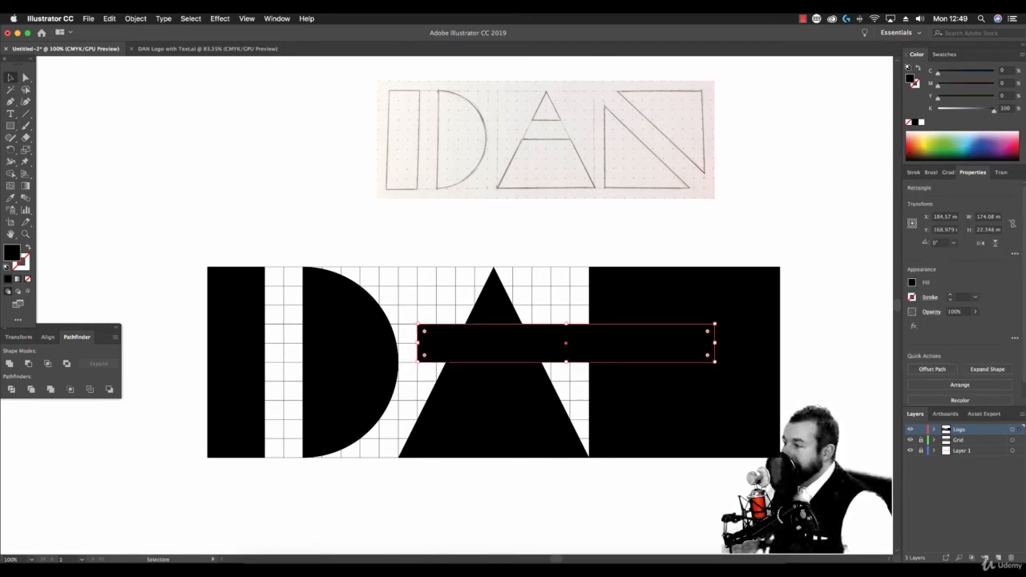
{"action": "left_click", "coordinate": [920, 142]}
{"action": "left_click_drag", "start_coordinate": [721, 322], "coordinate": [695, 436]}
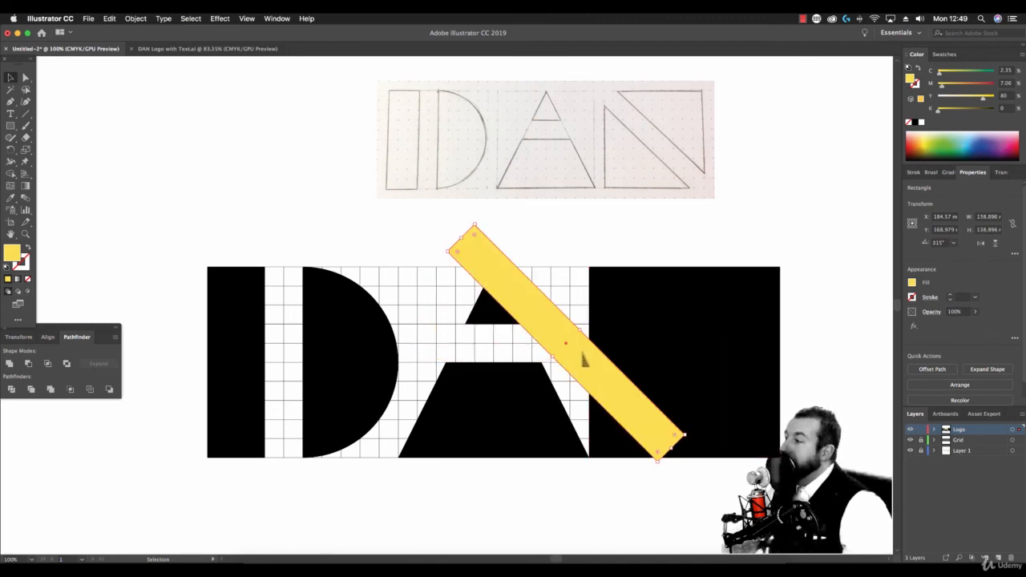
Step: Place the yellow bar along the black square's diagonal, extended past its corners, and subtract it from the square
{"action": "left_click_drag", "start_coordinate": [580, 351], "coordinate": [709, 381]}
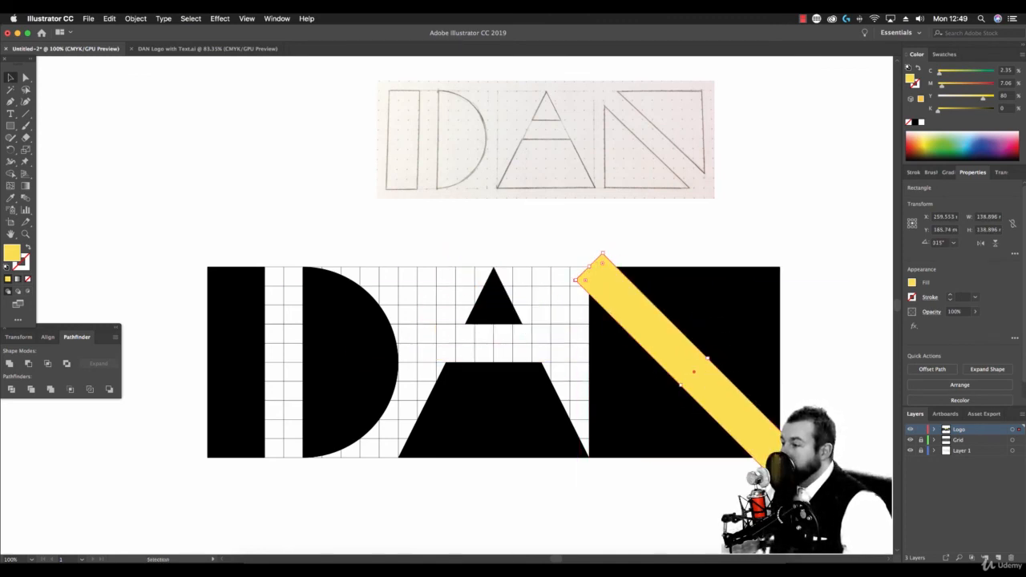
{"action": "left_click", "coordinate": [802, 477]}
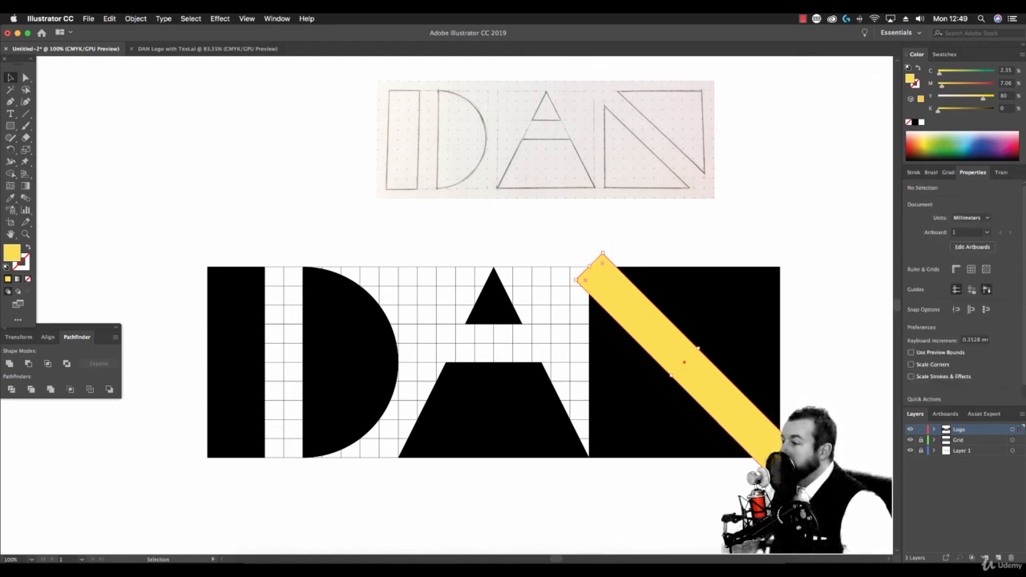
{"action": "left_click", "coordinate": [579, 280]}
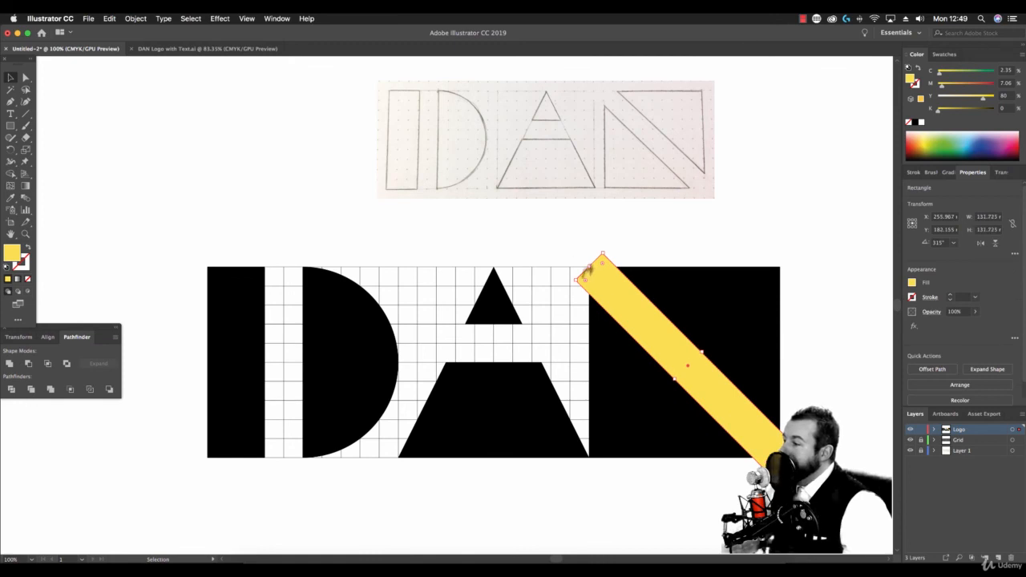
{"action": "left_click_drag", "start_coordinate": [578, 280], "coordinate": [560, 262]}
{"action": "left_click", "coordinate": [29, 364]}
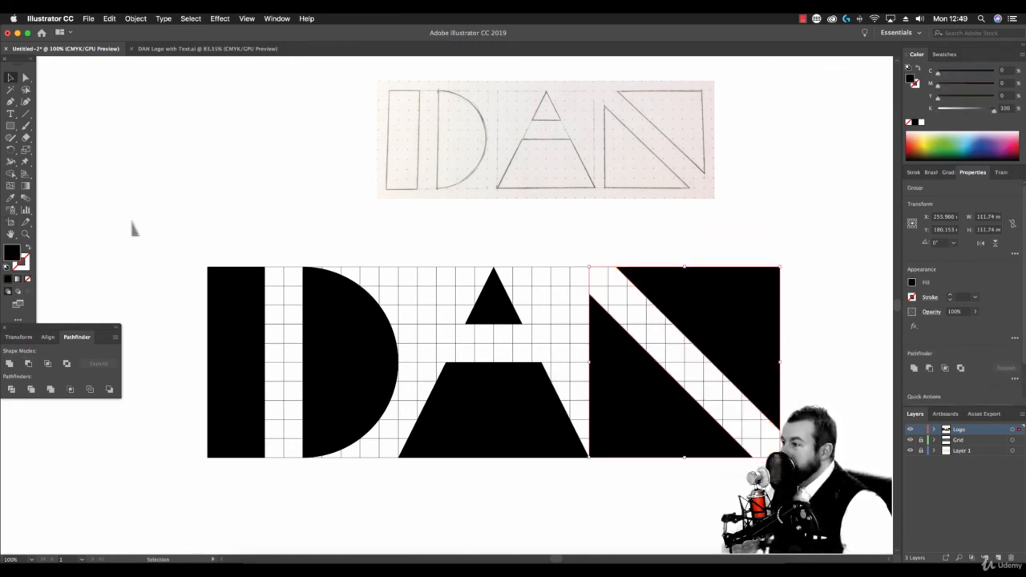
{"action": "left_click", "coordinate": [133, 223]}
Step: Hide the Grid layer and move all the logo shapes together straight up
{"action": "left_click", "coordinate": [910, 440]}
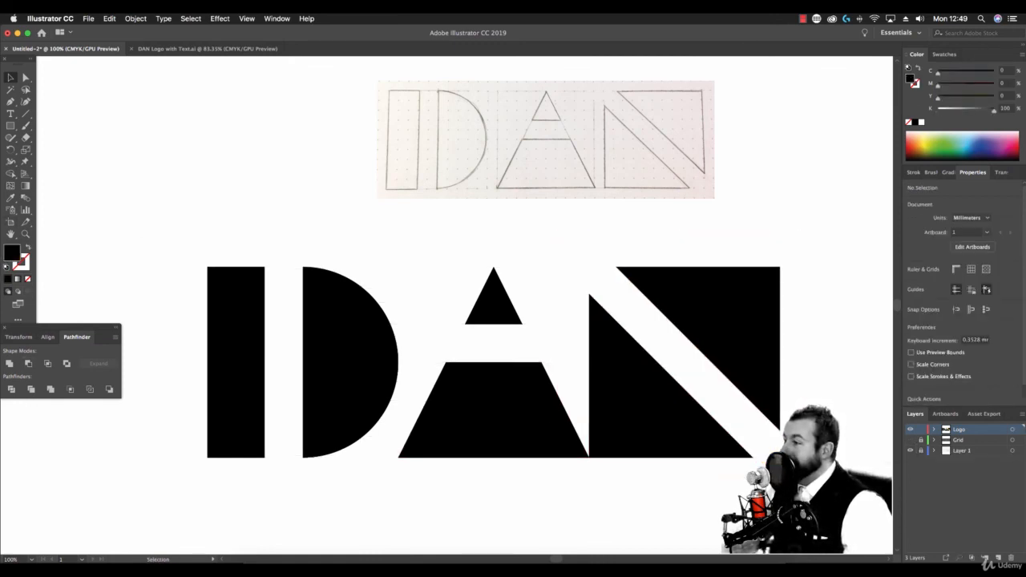
{"action": "left_click_drag", "start_coordinate": [365, 303], "coordinate": [216, 304]}
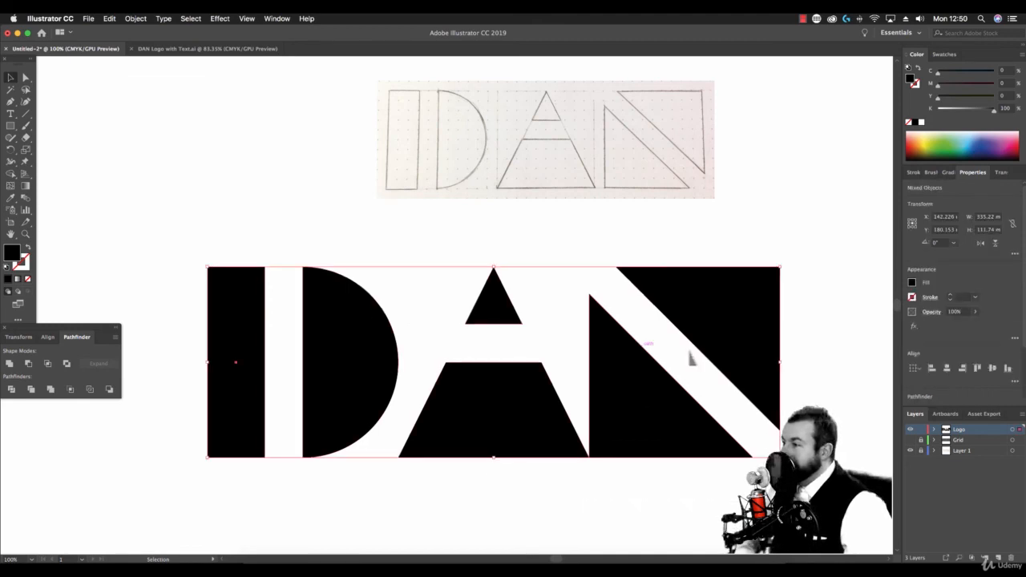
{"action": "scroll", "coordinate": [697, 351], "scroll_direction": "down", "scroll_amount": 6}
{"action": "left_click_drag", "start_coordinate": [663, 215], "coordinate": [681, 481]}
{"action": "scroll", "coordinate": [693, 445], "scroll_direction": "down", "scroll_amount": 3}
{"action": "scroll", "coordinate": [696, 451], "scroll_direction": "down", "scroll_amount": 2}
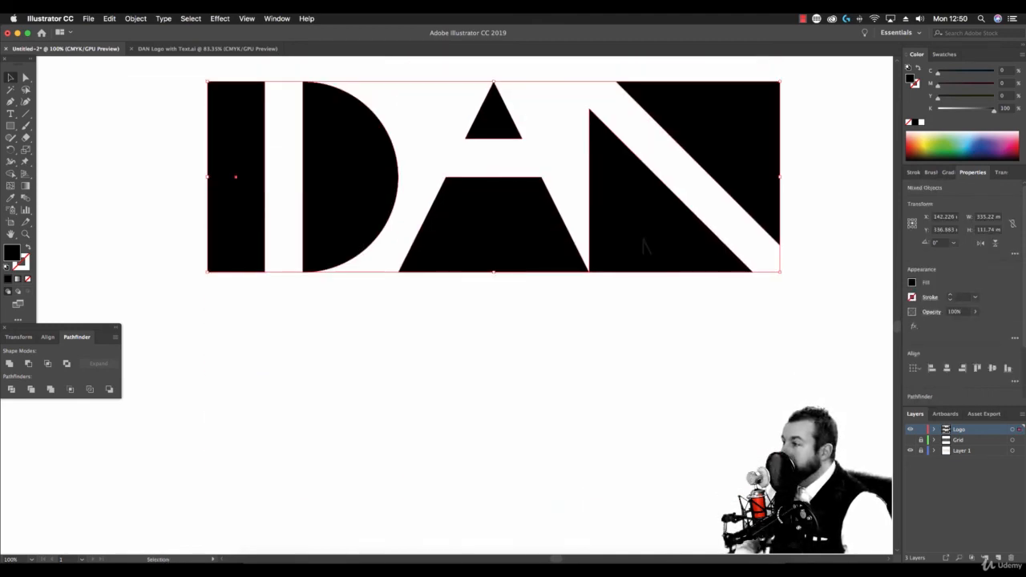
Step: Scale the whole logo down to about 62.4 mm high and nudge the A left, closer to the D's curve
{"action": "scroll", "coordinate": [648, 246], "scroll_direction": "up", "scroll_amount": 2}
{"action": "left_click_drag", "start_coordinate": [779, 191], "coordinate": [636, 263]}
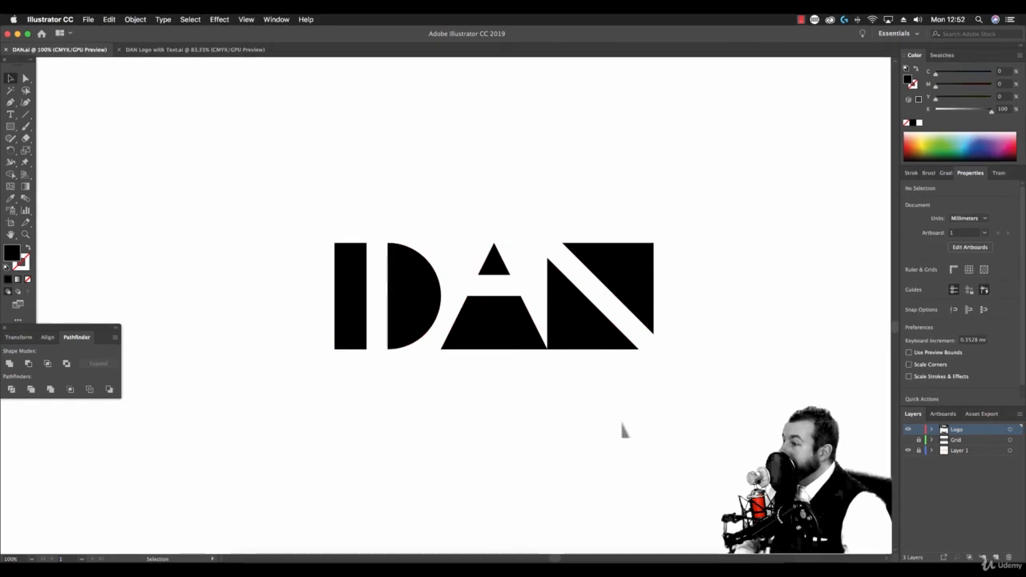
{"action": "left_click", "coordinate": [525, 337]}
{"action": "key", "text": "Left"}
{"action": "key", "text": "Left"}
{"action": "key", "text": "Left"}
{"action": "key", "text": "Left"}
{"action": "key", "text": "Left"}
{"action": "key", "text": "Left"}
{"action": "key", "text": "Left"}
{"action": "key", "text": "Left"}
{"action": "key", "text": "Left"}
{"action": "key", "text": "Left"}
{"action": "key", "text": "Left"}
{"action": "key", "text": "Left"}
{"action": "key", "text": "Left"}
{"action": "key", "text": "Left"}
{"action": "key", "text": "Left"}
{"action": "key", "text": "Left"}
{"action": "key", "text": "Left"}
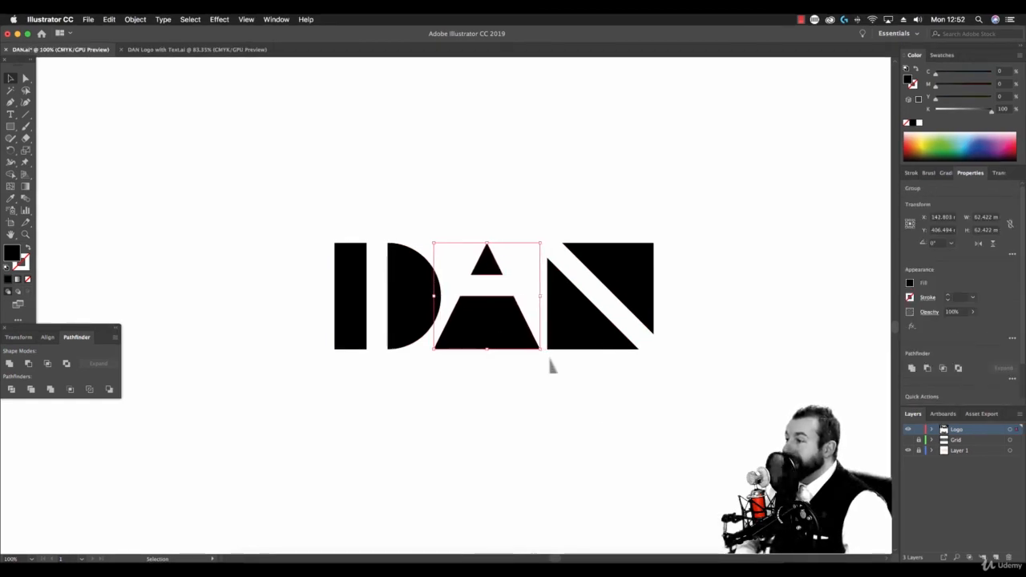
Step: Nudge the N left toward the A, leaving a narrow gap between the two letters
{"action": "left_click", "coordinate": [575, 406]}
{"action": "left_click", "coordinate": [633, 292]}
{"action": "key", "text": "Left"}
{"action": "key", "text": "Left"}
{"action": "key", "text": "Left"}
{"action": "key", "text": "Left"}
{"action": "key", "text": "Left"}
{"action": "key", "text": "Left"}
{"action": "key", "text": "Left"}
{"action": "key", "text": "Left"}
{"action": "left_click", "coordinate": [664, 267]}
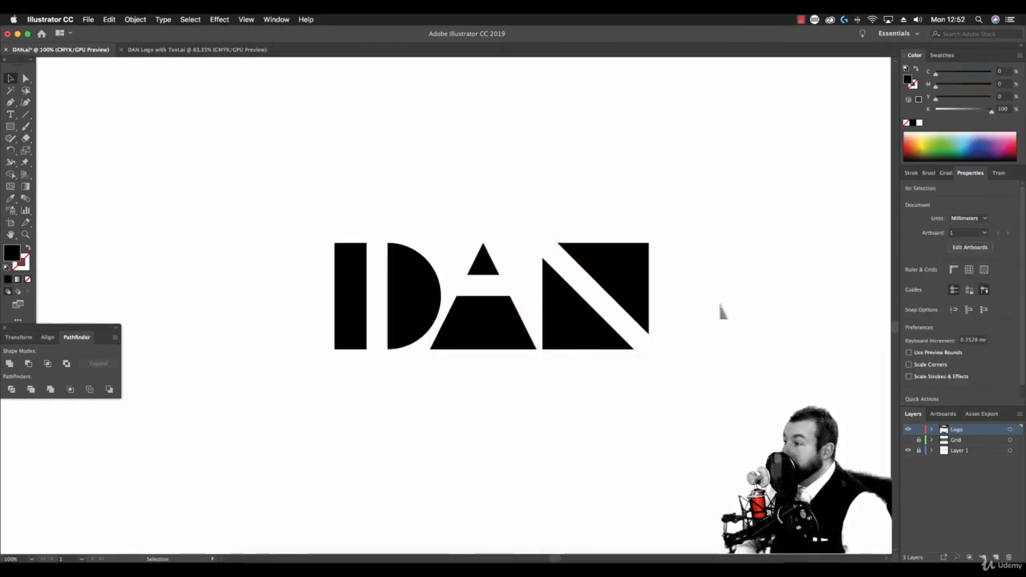
Step: Move the whole logo straight up and place a duplicate of it directly below
{"action": "left_click_drag", "start_coordinate": [710, 366], "coordinate": [404, 210]}
{"action": "left_click_drag", "start_coordinate": [578, 325], "coordinate": [571, 240]}
{"action": "key", "text": "super+z"}
{"action": "left_click_drag", "start_coordinate": [263, 195], "coordinate": [658, 367]}
{"action": "left_click_drag", "start_coordinate": [569, 323], "coordinate": [544, 169]}
{"action": "left_click_drag", "start_coordinate": [561, 166], "coordinate": [566, 366]}
Step: Widen the vertical bar of the lower D to about 21.75 mm, extending it toward the half circle
{"action": "left_click", "coordinate": [336, 343]}
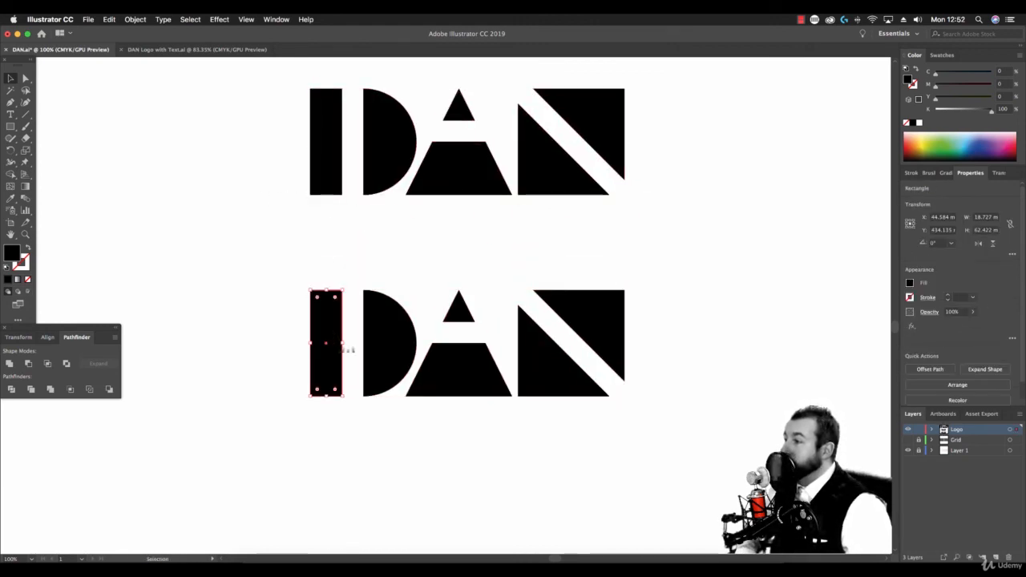
{"action": "left_click_drag", "start_coordinate": [342, 343], "coordinate": [348, 350]}
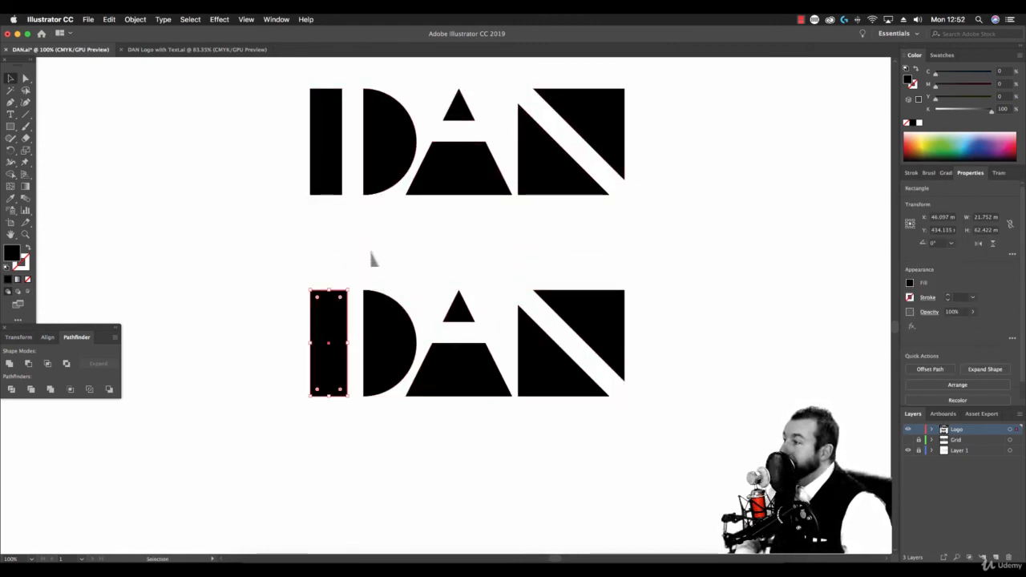
{"action": "left_click", "coordinate": [377, 253]}
Step: Draw a black spacer rectangle about 9.46 mm wide and 63.81 mm high in the lower D's gap and move it beside the N
{"action": "key", "text": "m"}
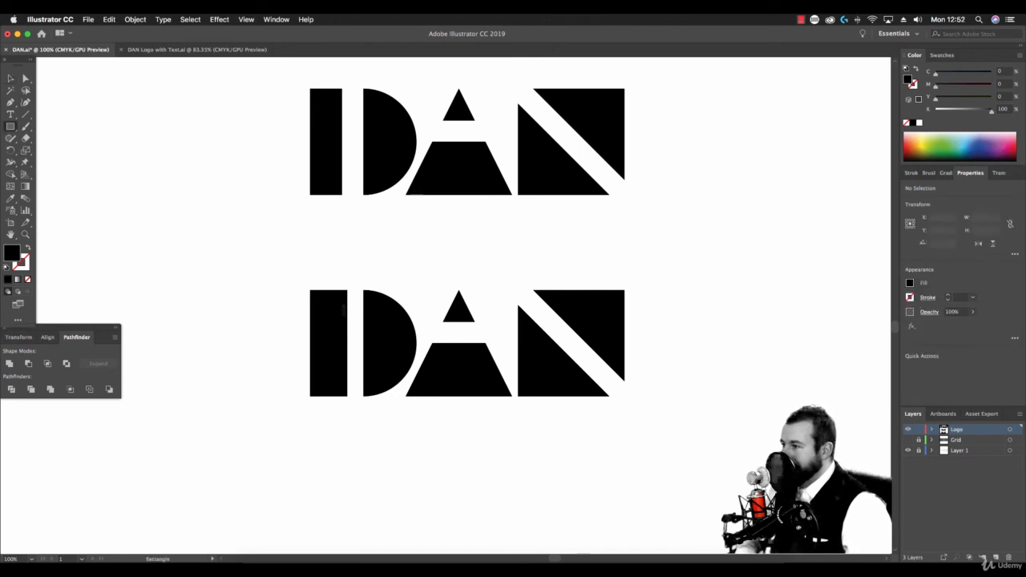
{"action": "mouse_move", "coordinate": [346, 397]}
{"action": "left_mouse_down"}
{"action": "mouse_move", "coordinate": [364, 289]}
{"action": "mouse_move", "coordinate": [723, 291]}
{"action": "left_mouse_up"}
{"action": "key", "text": "v"}
{"action": "key", "text": "super+shift+a"}
Step: Draw a closed black triangle over the whole lower A, from its two base corners to its apex
{"action": "key", "text": "p"}
{"action": "left_click", "coordinate": [407, 396]}
{"action": "left_click", "coordinate": [458, 290]}
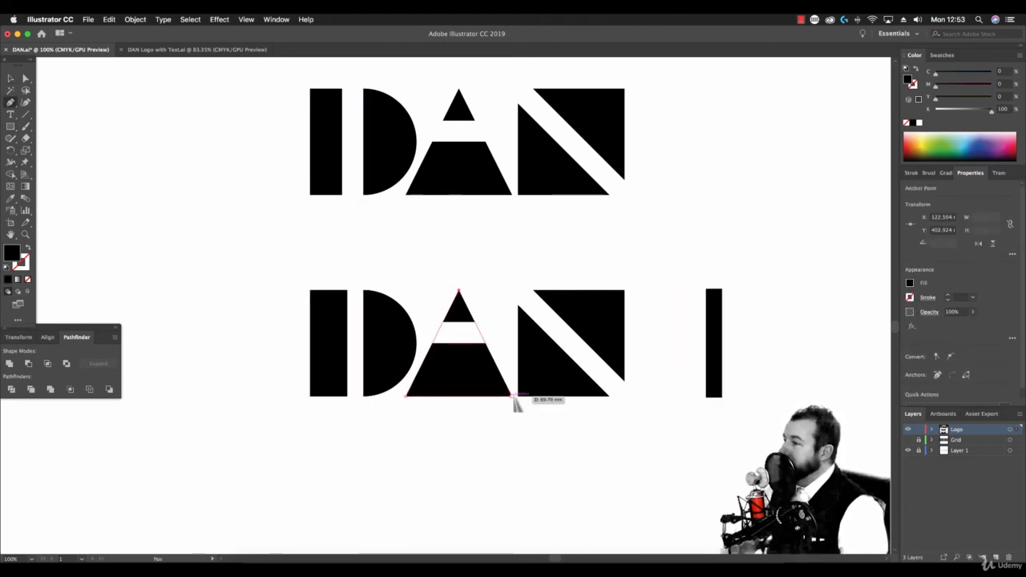
{"action": "left_click", "coordinate": [512, 396]}
{"action": "left_click", "coordinate": [407, 396]}
{"action": "key", "text": "v"}
{"action": "mouse_move", "coordinate": [473, 314]}
{"action": "left_mouse_down"}
{"action": "mouse_move", "coordinate": [473, 381]}
{"action": "mouse_move", "coordinate": [472, 314]}
{"action": "left_mouse_up"}
Step: Rotate the spacer bar to horizontal and subtract a copy of it from the triangle as the A's crossbar gap
{"action": "left_click", "coordinate": [714, 336]}
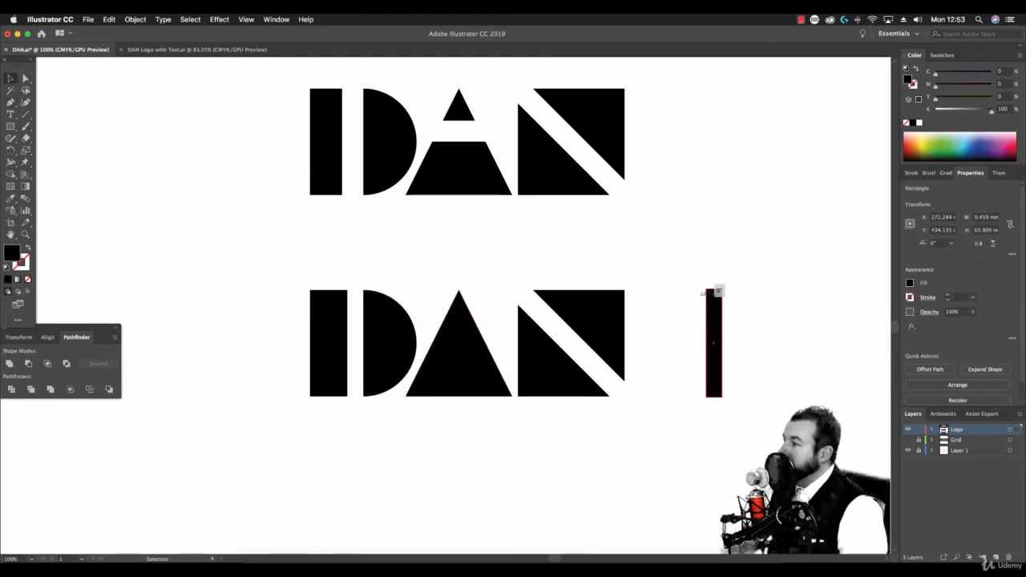
{"action": "left_click_drag", "start_coordinate": [720, 290], "coordinate": [665, 319]}
{"action": "mouse_move", "coordinate": [742, 344]}
{"action": "left_mouse_down"}
{"action": "mouse_move", "coordinate": [388, 346]}
{"action": "mouse_move", "coordinate": [739, 335]}
{"action": "left_mouse_up"}
{"action": "left_click", "coordinate": [471, 380], "text": "shift"}
{"action": "left_click", "coordinate": [28, 363]}
{"action": "left_click", "coordinate": [559, 439]}
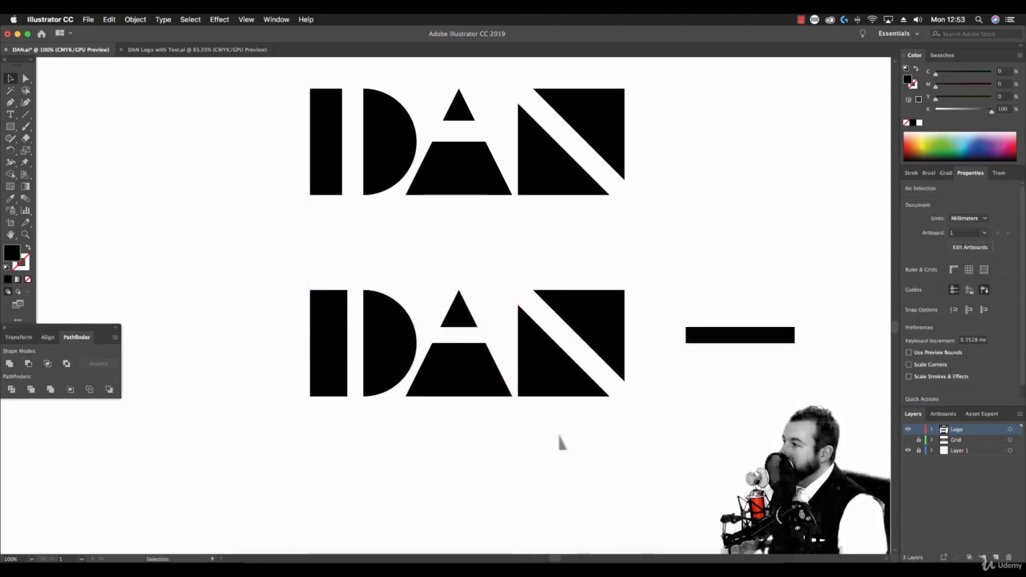
Step: Rebuild the lower N as a same-sized black square cut by a diagonal gap as narrow as the spacer bar
{"action": "left_click", "coordinate": [11, 126]}
{"action": "mouse_move", "coordinate": [518, 290]}
{"action": "left_mouse_down"}
{"action": "mouse_move", "coordinate": [576, 316]}
{"action": "mouse_move", "coordinate": [624, 395]}
{"action": "left_mouse_up"}
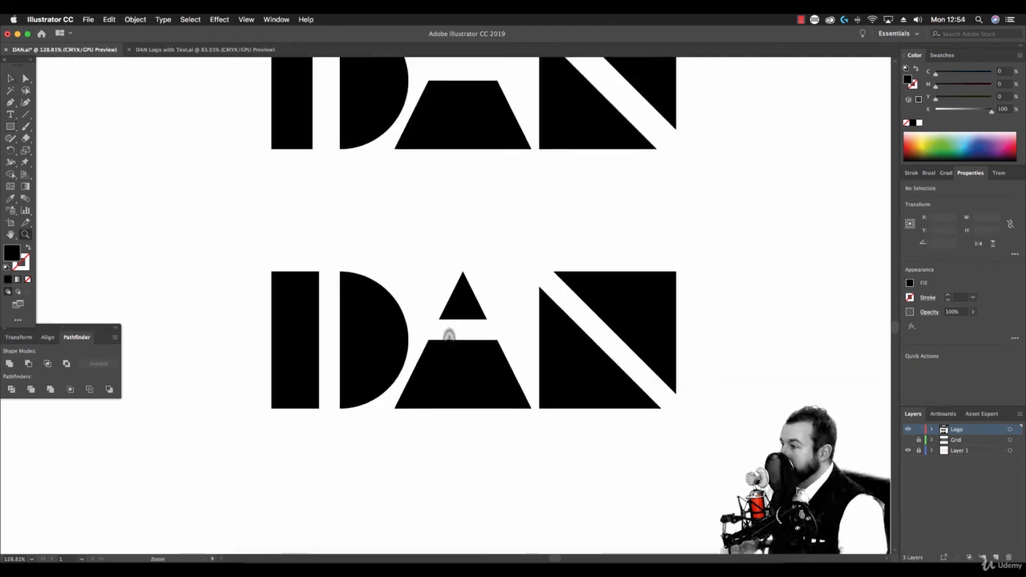
{"action": "scroll", "coordinate": [449, 333], "scroll_direction": "up", "scroll_amount": 3}
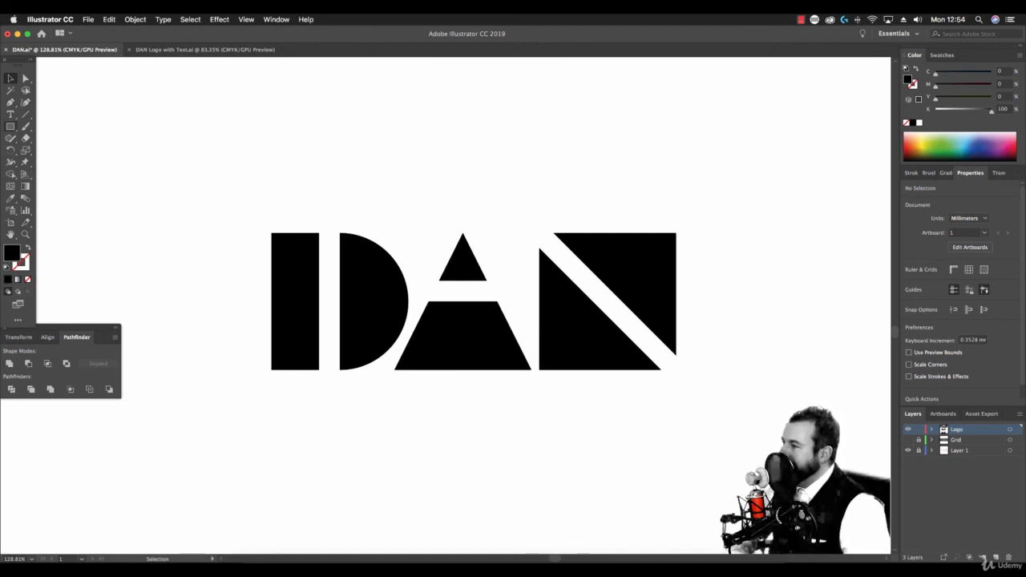
Step: Draw a yellow-green guide bar about 194.8 mm wide and 24.9 mm high resting on the letters' top edge
{"action": "key", "text": "m"}
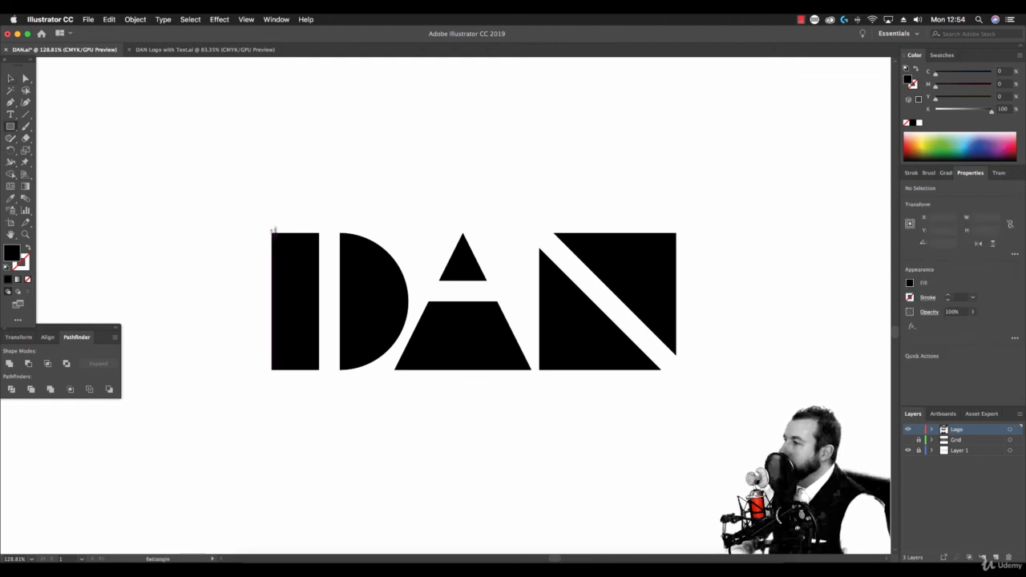
{"action": "left_click_drag", "start_coordinate": [273, 231], "coordinate": [699, 178]}
{"action": "left_click", "coordinate": [920, 148]}
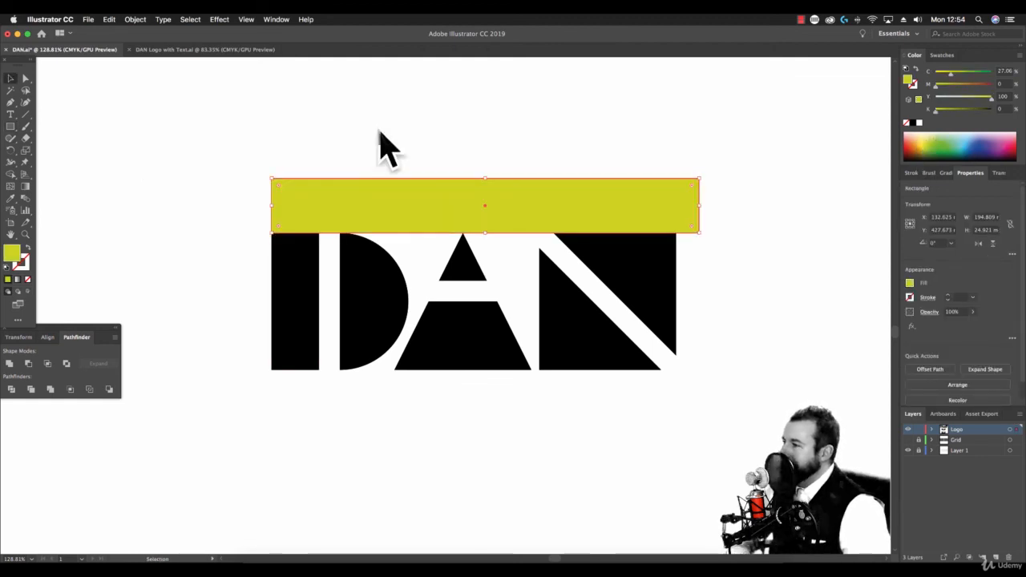
Step: Stretch the A slightly upward so its apex overshoots the tops of the D and N, with the guide bar moved clear
{"action": "left_click", "coordinate": [481, 287]}
{"action": "left_click_drag", "start_coordinate": [465, 236], "coordinate": [465, 228]}
{"action": "left_click_drag", "start_coordinate": [481, 193], "coordinate": [485, 181]}
{"action": "left_click", "coordinate": [466, 257]}
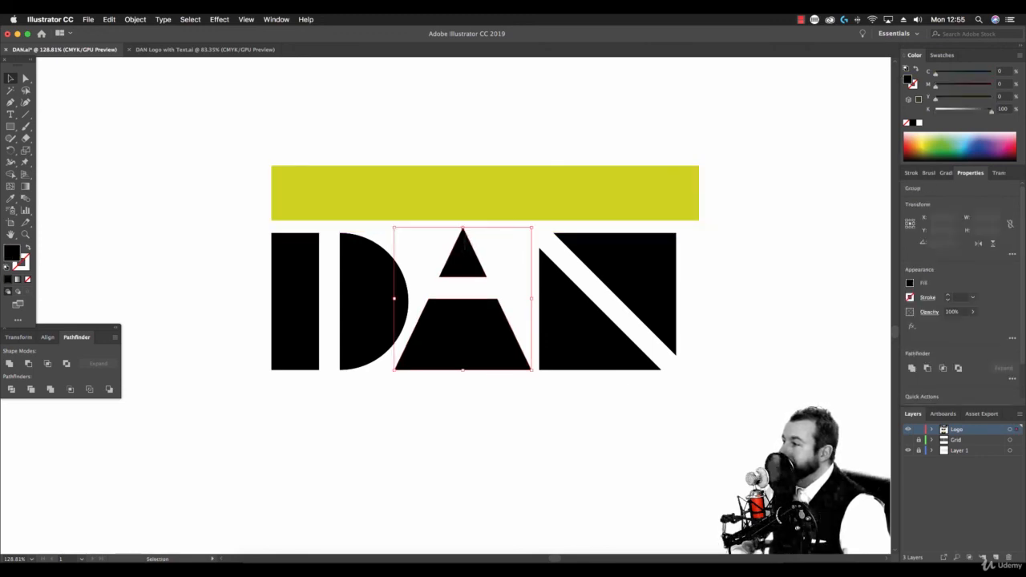
{"action": "left_click_drag", "start_coordinate": [464, 229], "coordinate": [466, 231]}
Step: Set the guide bar back on the letters' top edge to check the A's overshoot, and delete the bar
{"action": "left_click", "coordinate": [569, 170]}
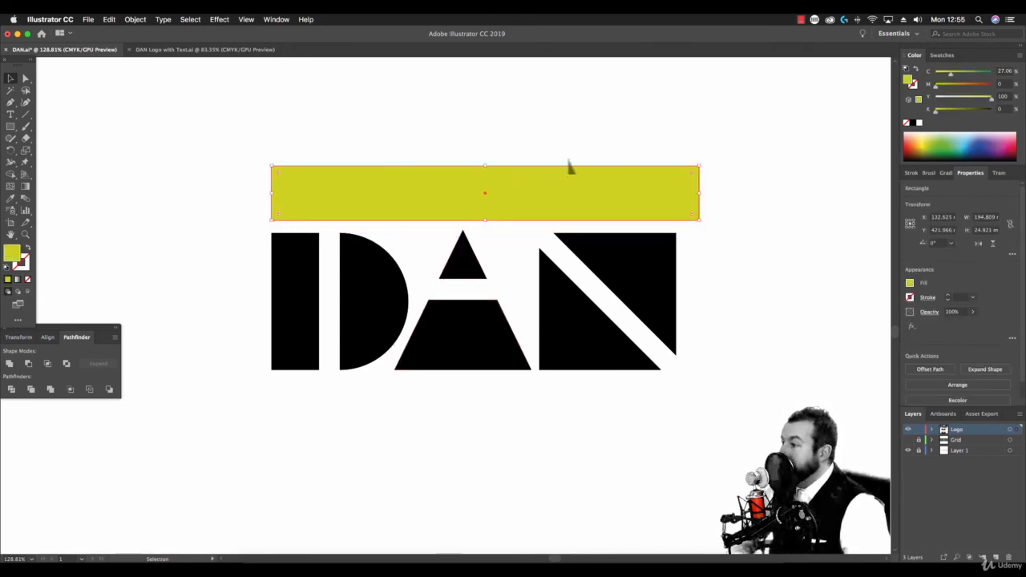
{"action": "left_click_drag", "start_coordinate": [583, 205], "coordinate": [575, 224]}
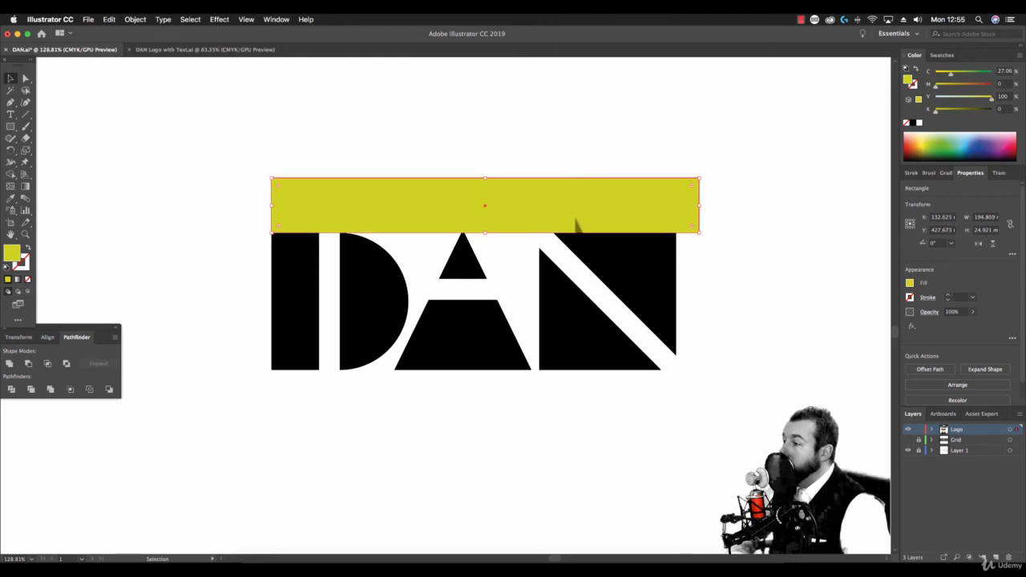
{"action": "key", "text": "Delete"}
Step: Move all the logo shapes together straight up on the artboard
{"action": "left_click_drag", "start_coordinate": [621, 392], "coordinate": [306, 261]}
{"action": "left_click_drag", "start_coordinate": [375, 295], "coordinate": [376, 197]}
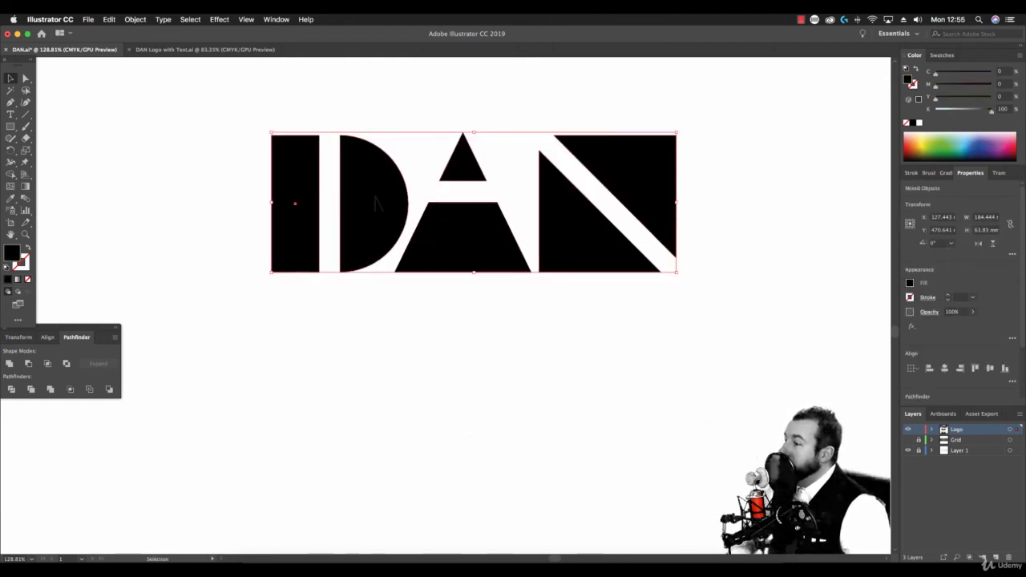
{"action": "left_click", "coordinate": [420, 102]}
Step: Fill the D's vertical bar with light grey and its half circle with pink
{"action": "left_click", "coordinate": [298, 195]}
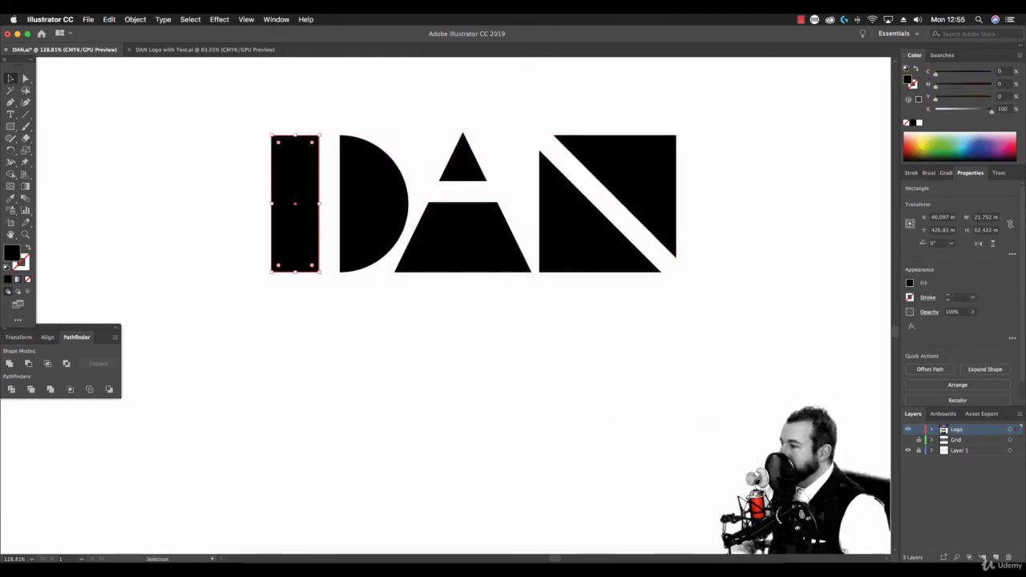
{"action": "left_click", "coordinate": [906, 107]}
{"action": "left_click", "coordinate": [372, 201]}
{"action": "left_click", "coordinate": [914, 107]}
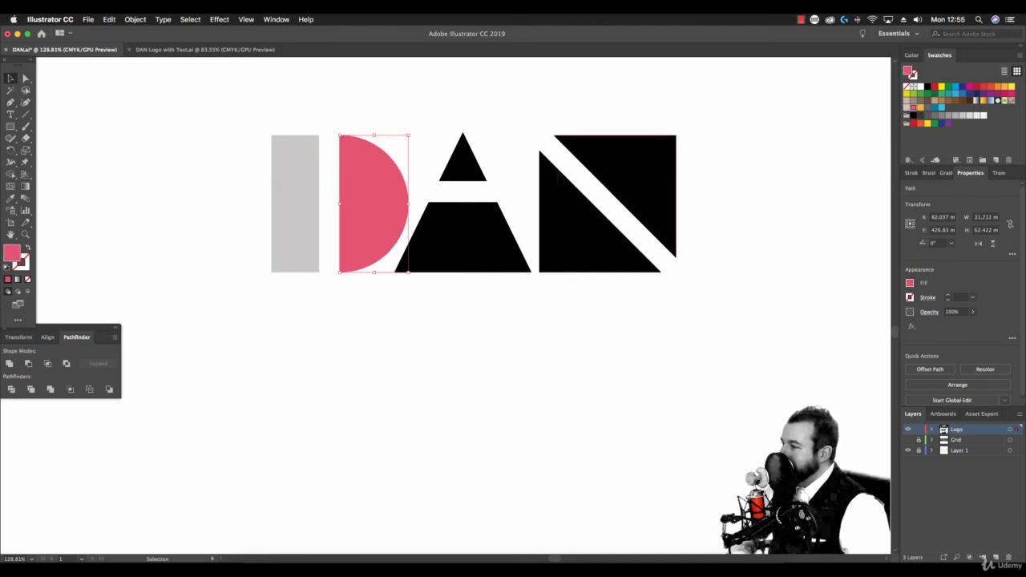
Step: Ungroup the A, fill its lower trapezoid with orange-yellow and its upper triangle with slate grey
{"action": "left_click", "coordinate": [463, 238]}
{"action": "left_click", "coordinate": [135, 20]}
{"action": "left_click", "coordinate": [145, 65]}
{"action": "left_click", "coordinate": [368, 426]}
{"action": "left_click", "coordinate": [462, 238]}
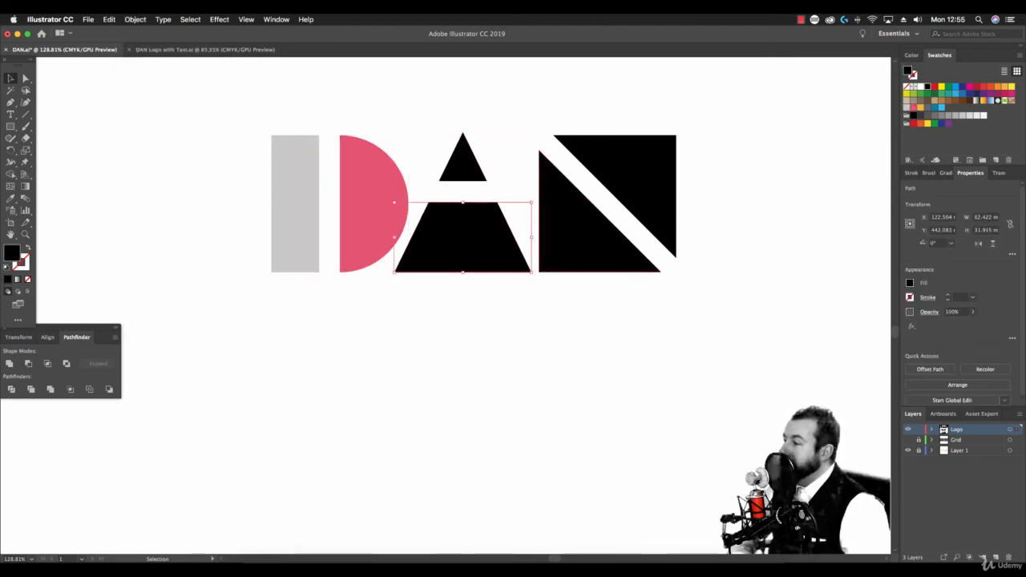
{"action": "left_click", "coordinate": [921, 107]}
{"action": "left_click", "coordinate": [463, 169]}
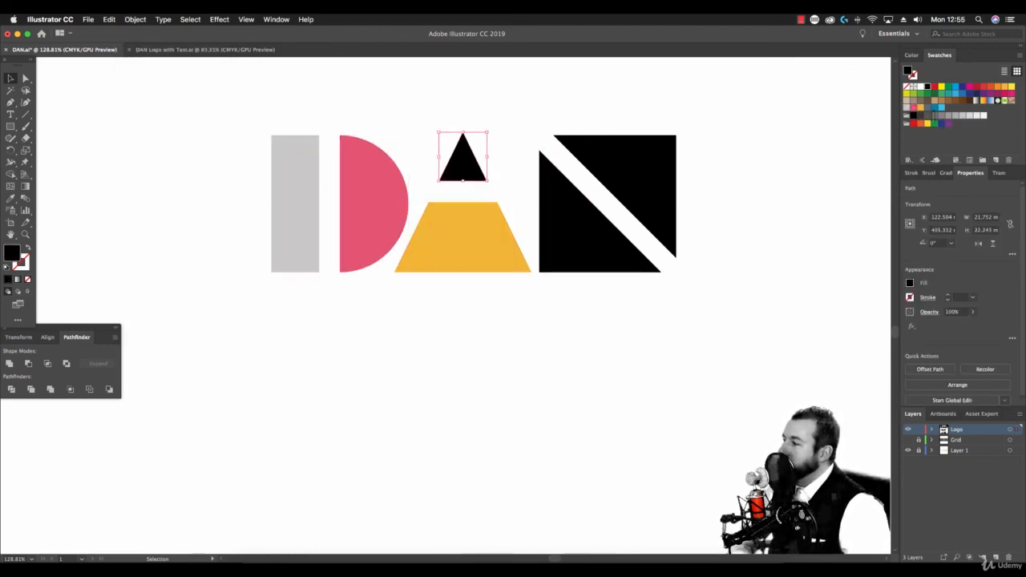
{"action": "left_click", "coordinate": [928, 107]}
Step: Fill the N with dark blue, ungroup it, and recolour its upper triangular part light blue
{"action": "left_click", "coordinate": [626, 178]}
{"action": "left_click", "coordinate": [935, 108]}
{"action": "left_click", "coordinate": [136, 20]}
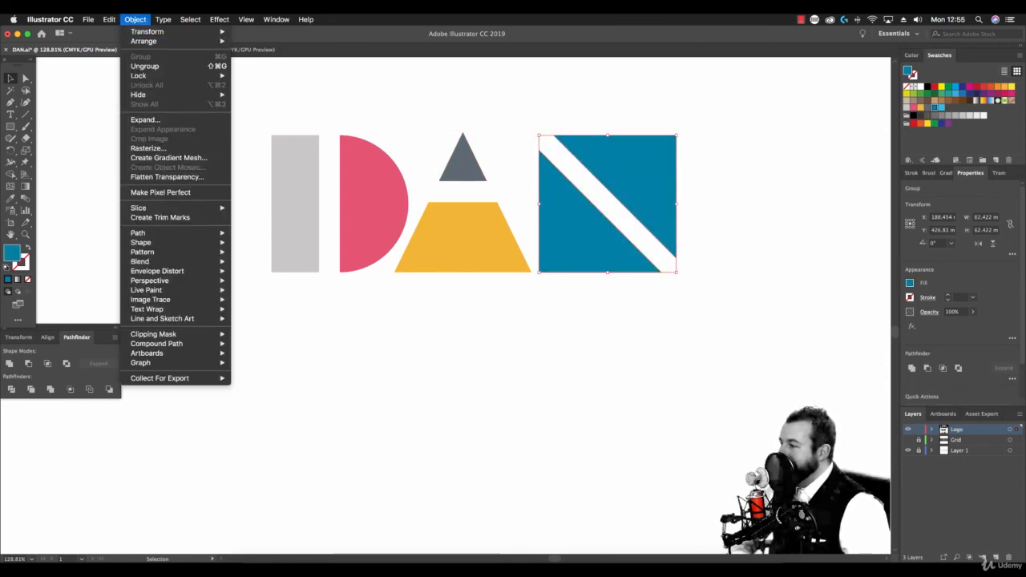
{"action": "left_click", "coordinate": [145, 66]}
{"action": "left_click", "coordinate": [497, 104]}
{"action": "left_click", "coordinate": [655, 160]}
{"action": "left_click", "coordinate": [942, 107]}
{"action": "left_click", "coordinate": [730, 318]}
{"action": "scroll", "coordinate": [727, 318], "scroll_direction": "up", "scroll_amount": 1}
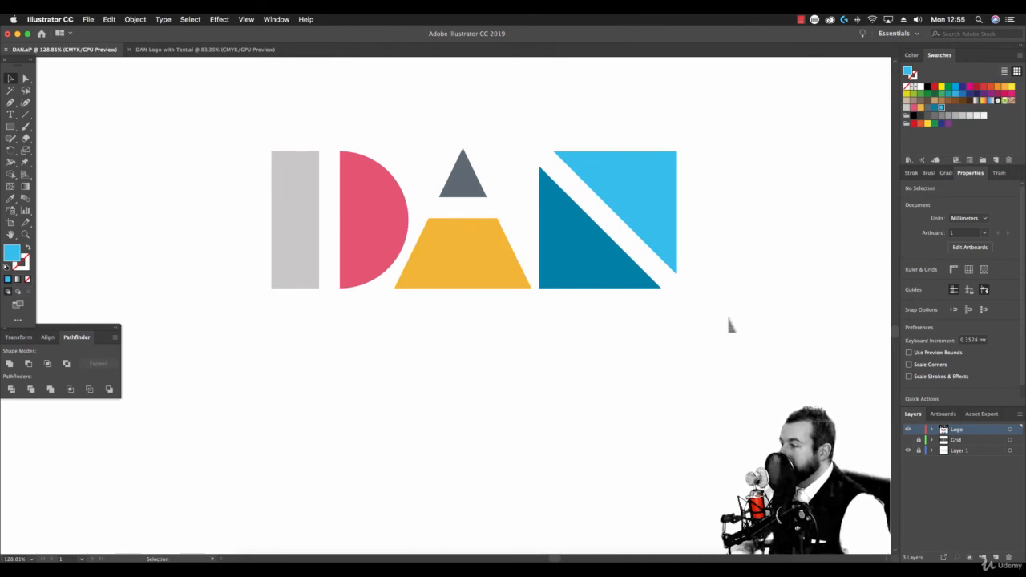
Step: In a duplicate logo below, place the A, rotated 90° to point left, and the N ahead of the D as a pencil
{"action": "left_click_drag", "start_coordinate": [418, 394], "coordinate": [197, 392]}
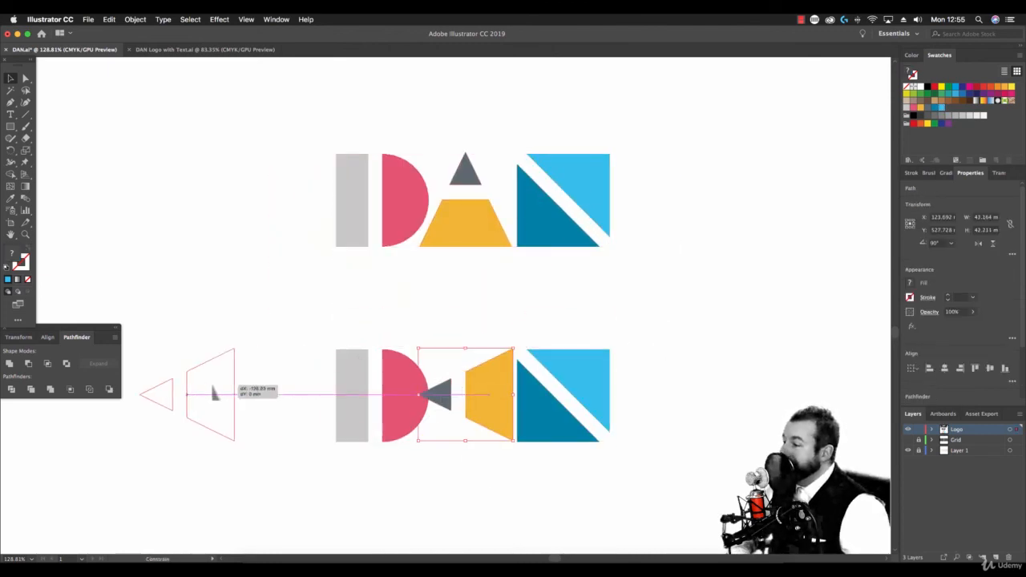
{"action": "left_click_drag", "start_coordinate": [643, 436], "coordinate": [601, 393]}
{"action": "left_click_drag", "start_coordinate": [516, 337], "coordinate": [295, 383]}
{"action": "left_click_drag", "start_coordinate": [138, 335], "coordinate": [404, 437]}
{"action": "mouse_move", "coordinate": [401, 421]}
{"action": "left_mouse_down"}
{"action": "mouse_move", "coordinate": [639, 423]}
{"action": "mouse_move", "coordinate": [620, 423]}
{"action": "left_mouse_up"}
{"action": "mouse_move", "coordinate": [291, 286]}
{"action": "left_mouse_down"}
{"action": "mouse_move", "coordinate": [459, 430]}
{"action": "mouse_move", "coordinate": [451, 425]}
{"action": "left_mouse_up"}
{"action": "left_click", "coordinate": [627, 350]}
Step: Draw a spacer rectangle as wide as the D's gap, place it before the grey bar, and move the A and N against it
{"action": "key", "text": "m"}
{"action": "left_click_drag", "start_coordinate": [558, 348], "coordinate": [572, 445]}
{"action": "key", "text": "v"}
{"action": "left_click_drag", "start_coordinate": [567, 384], "coordinate": [522, 385]}
{"action": "left_click_drag", "start_coordinate": [290, 325], "coordinate": [469, 419]}
{"action": "left_click_drag", "start_coordinate": [483, 384], "coordinate": [493, 385]}
{"action": "left_click", "coordinate": [512, 322]}
Step: Show the artwork in outline view and move the spacer rectangle to the front edge of the pencil's N
{"action": "left_click", "coordinate": [246, 19]}
{"action": "left_click", "coordinate": [256, 40]}
{"action": "left_click", "coordinate": [447, 393]}
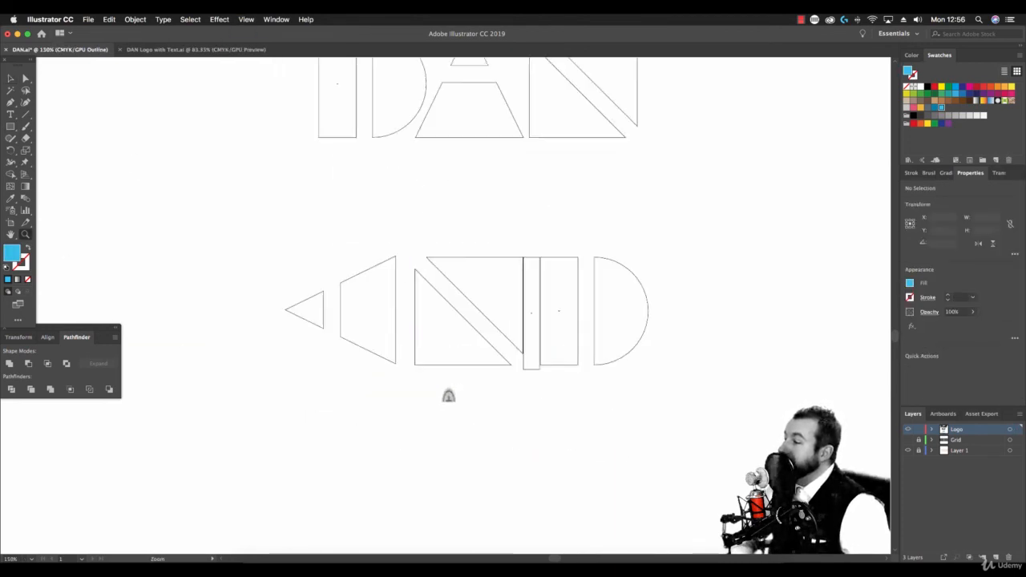
{"action": "left_click", "coordinate": [466, 313]}
{"action": "left_click", "coordinate": [465, 312]}
{"action": "key", "text": "v"}
{"action": "mouse_move", "coordinate": [547, 296]}
{"action": "left_mouse_down"}
{"action": "mouse_move", "coordinate": [525, 297]}
{"action": "mouse_move", "coordinate": [547, 296]}
{"action": "left_mouse_up"}
{"action": "left_click", "coordinate": [542, 145]}
{"action": "left_click", "coordinate": [501, 183]}
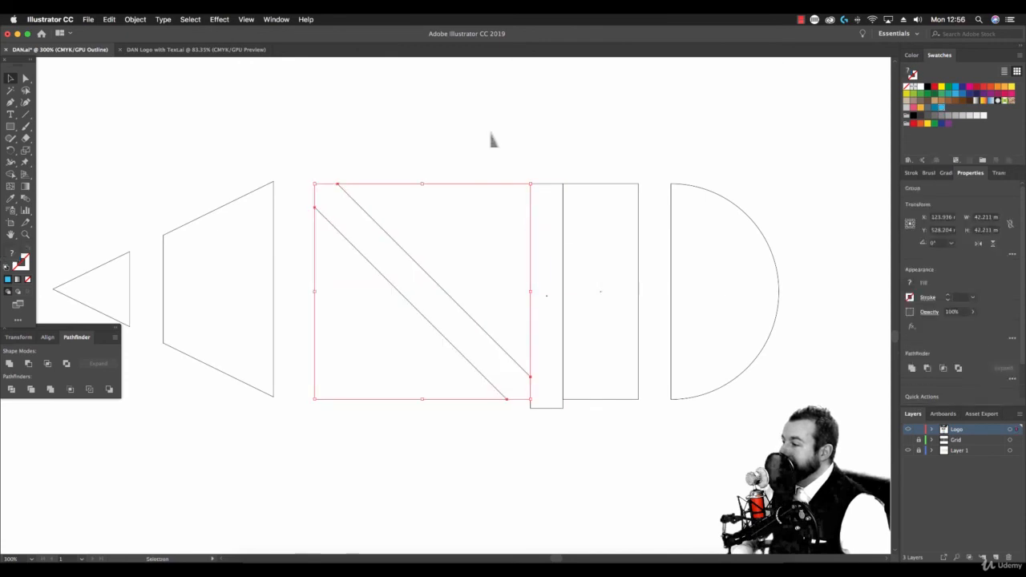
{"action": "left_click_drag", "start_coordinate": [546, 184], "coordinate": [298, 185]}
Step: Match the gaps around the pencil's trapezoid to the spacer width and return to the full-colour preview at 100%
{"action": "left_click_drag", "start_coordinate": [273, 252], "coordinate": [281, 253]}
{"action": "key", "text": "super+z"}
{"action": "left_click_drag", "start_coordinate": [109, 211], "coordinate": [183, 274]}
{"action": "left_click_drag", "start_coordinate": [273, 206], "coordinate": [300, 188]}
{"action": "left_click", "coordinate": [246, 19]}
{"action": "left_click", "coordinate": [345, 40]}
{"action": "key", "text": "super+1"}
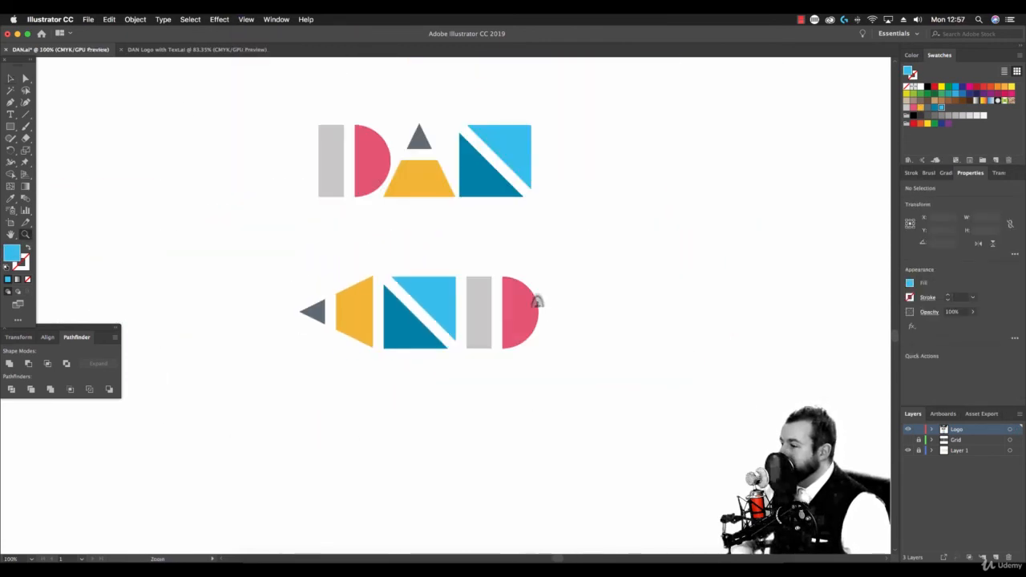
Step: Rotate the pencil's grey tip and yellow trapezoid together by 90° so the A stands upright
{"action": "left_click_drag", "start_coordinate": [537, 301], "coordinate": [584, 354]}
{"action": "key", "text": "v"}
{"action": "left_click", "coordinate": [385, 362]}
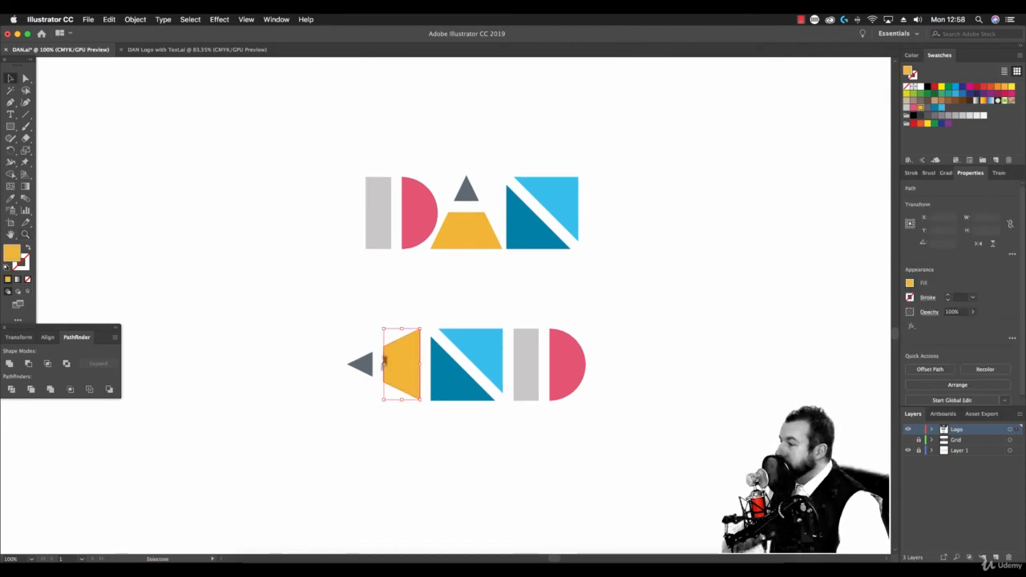
{"action": "left_click", "coordinate": [361, 364], "text": "shift"}
{"action": "left_click_drag", "start_coordinate": [351, 336], "coordinate": [348, 334]}
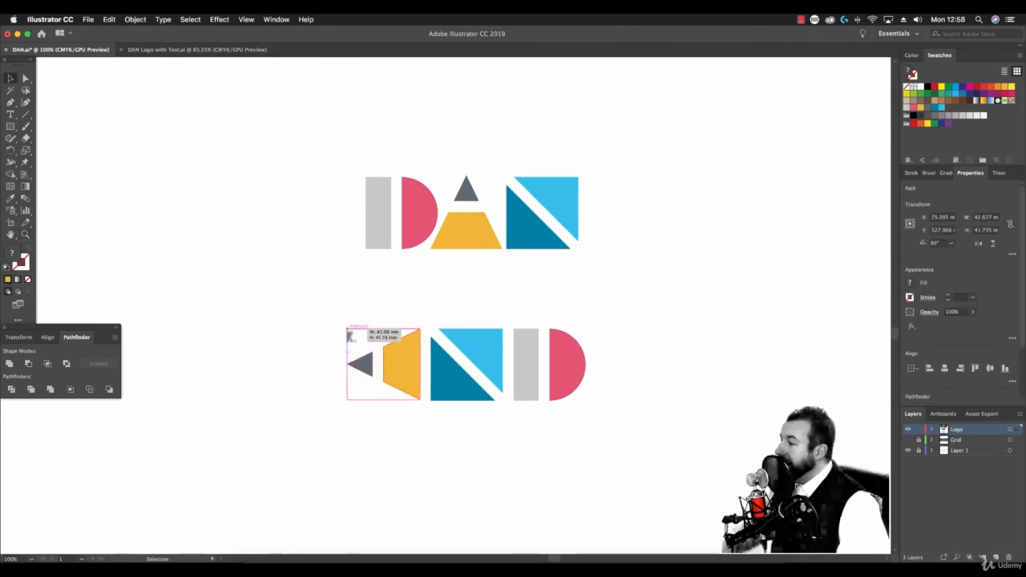
{"action": "left_click_drag", "start_coordinate": [427, 325], "coordinate": [453, 452]}
{"action": "left_click", "coordinate": [453, 451]}
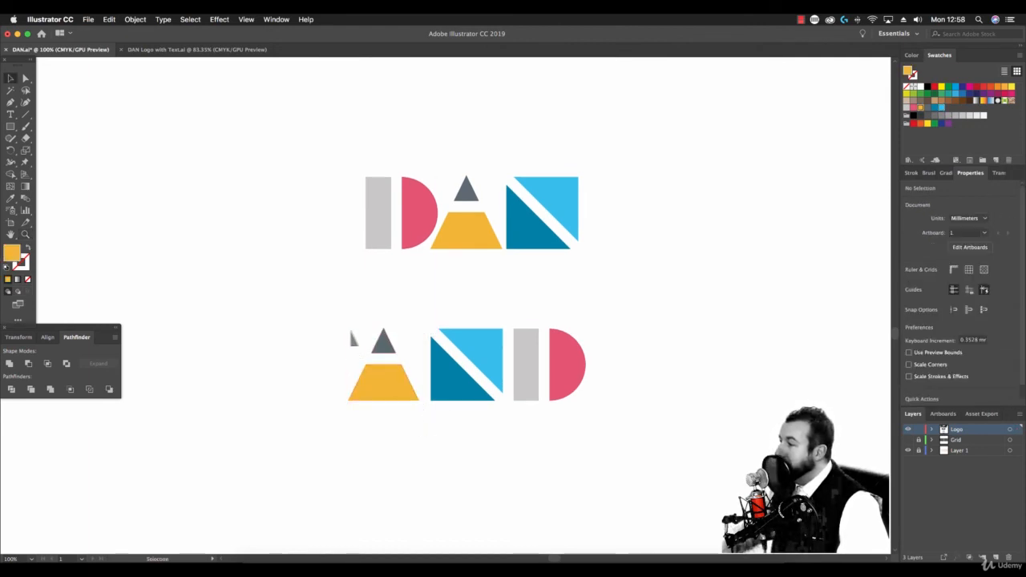
Step: Group the grey triangle and yellow trapezoid of the upright A
{"action": "left_click_drag", "start_coordinate": [340, 316], "coordinate": [410, 398]}
{"action": "left_click", "coordinate": [135, 19]}
{"action": "left_click", "coordinate": [141, 56]}
{"action": "scroll", "coordinate": [637, 362], "scroll_direction": "down", "scroll_amount": 5}
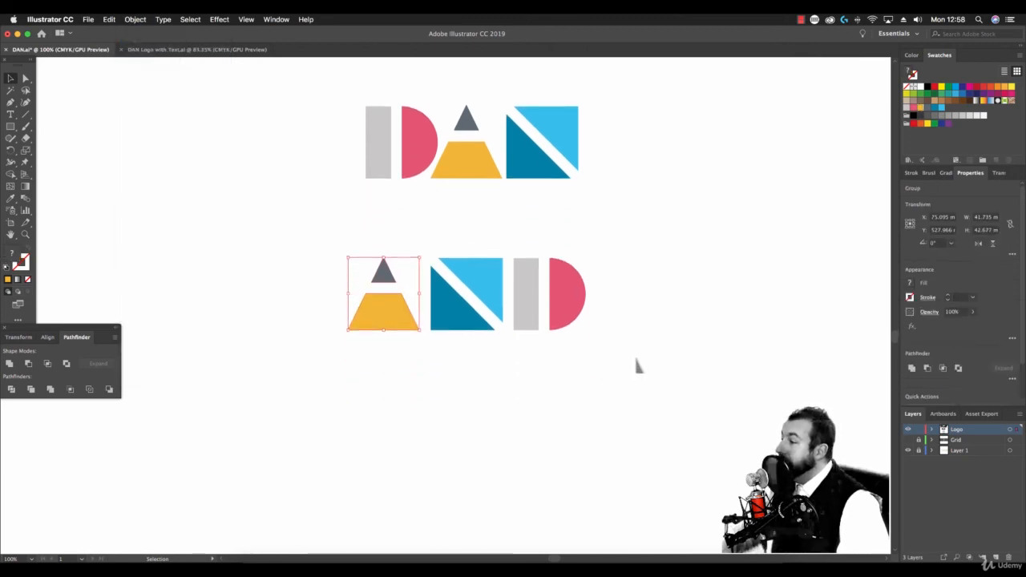
Step: Duplicate the row of coloured letters straight down to the empty area below
{"action": "left_click_drag", "start_coordinate": [424, 117], "coordinate": [347, 119]}
{"action": "left_click_drag", "start_coordinate": [284, 122], "coordinate": [597, 234]}
{"action": "left_click_drag", "start_coordinate": [464, 179], "coordinate": [478, 400]}
{"action": "left_click", "coordinate": [473, 441]}
Step: Move the grey bar and pink half circle of the lower row horizontally to the front of the A
{"action": "left_click", "coordinate": [408, 378]}
{"action": "mouse_move", "coordinate": [425, 336]}
{"action": "left_mouse_down"}
{"action": "mouse_move", "coordinate": [439, 392]}
{"action": "mouse_move", "coordinate": [425, 417]}
{"action": "left_mouse_up"}
{"action": "left_click_drag", "start_coordinate": [521, 323], "coordinate": [592, 418]}
{"action": "left_click_drag", "start_coordinate": [570, 383], "coordinate": [339, 383]}
Step: Nudge the lower row's N left, closer to the A
{"action": "left_click", "coordinate": [436, 355]}
{"action": "key", "text": "Left"}
{"action": "key", "text": "Left"}
{"action": "key", "text": "Left"}
{"action": "key", "text": "Left"}
{"action": "key", "text": "Left"}
{"action": "key", "text": "Left"}
{"action": "key", "text": "Left"}
{"action": "key", "text": "Left"}
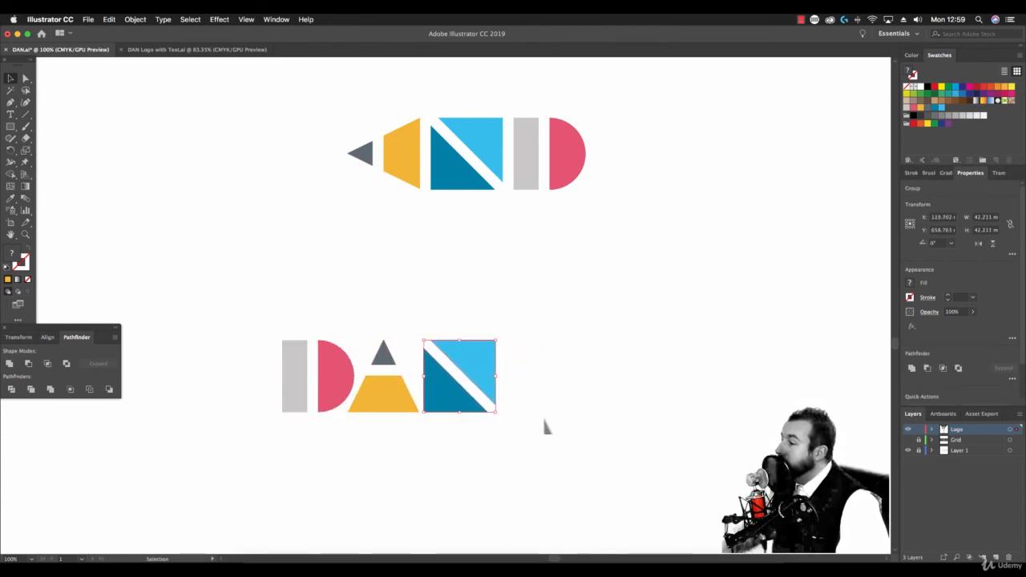
Step: Centre the lower three-letter logo beneath the pencil and move the pencil straight down closer to it
{"action": "left_click_drag", "start_coordinate": [579, 452], "coordinate": [425, 324]}
{"action": "left_click", "coordinate": [414, 312]}
{"action": "left_click_drag", "start_coordinate": [500, 423], "coordinate": [364, 349]}
{"action": "left_click_drag", "start_coordinate": [425, 160], "coordinate": [422, 216]}
{"action": "left_click", "coordinate": [280, 232]}
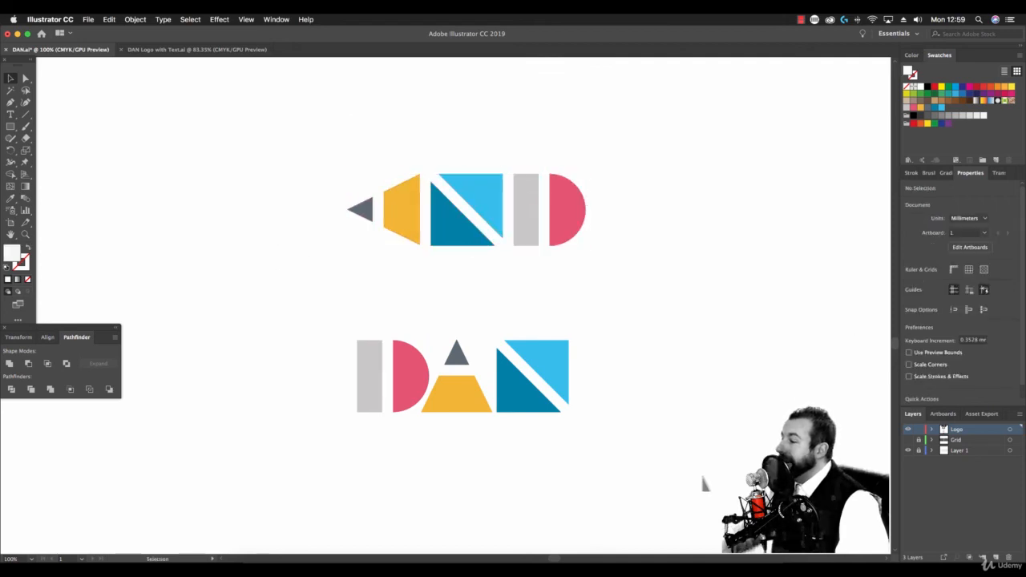